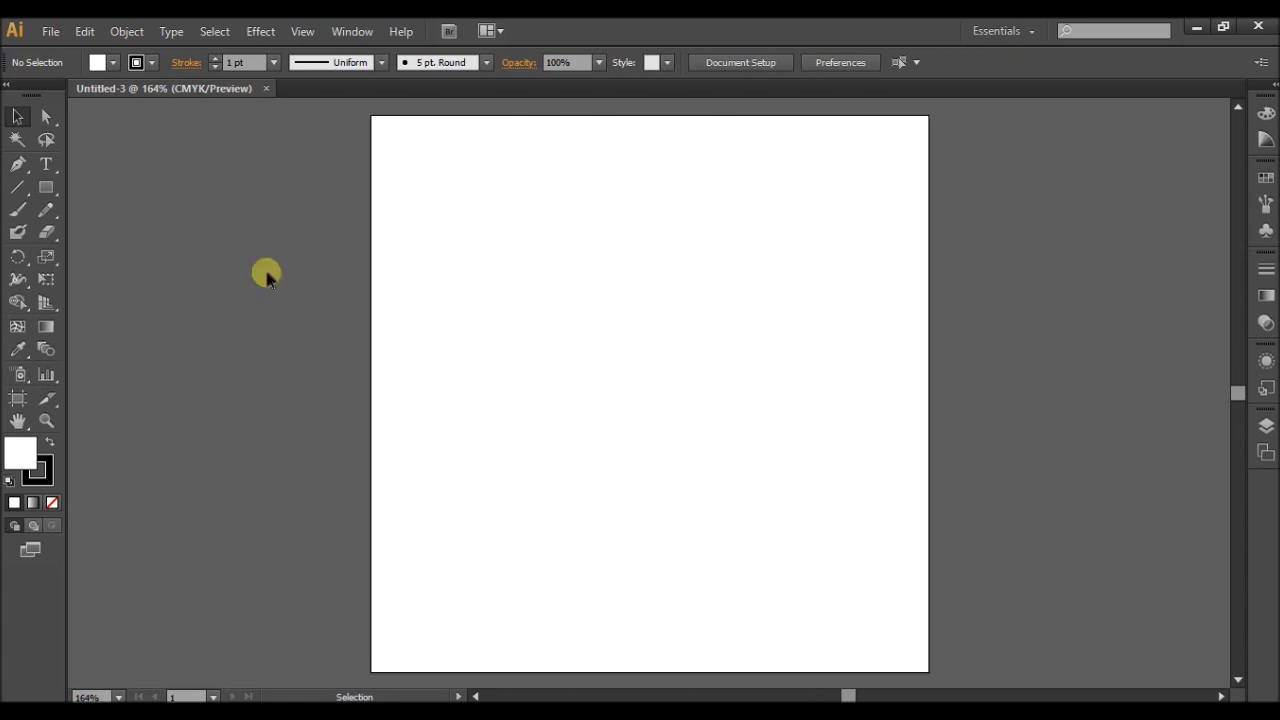
- Create a new 5 x 5 in document named 'Engrave Image Trace 1'
left_click(51, 33)
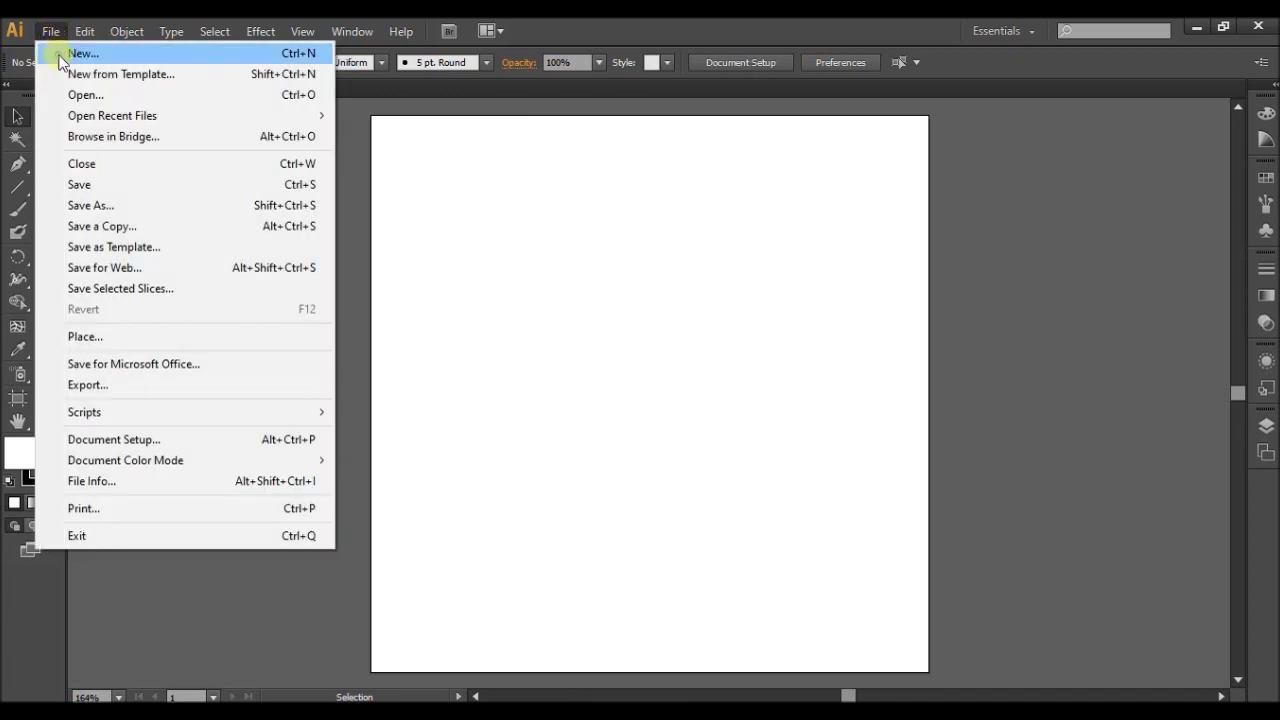
left_click(58, 54)
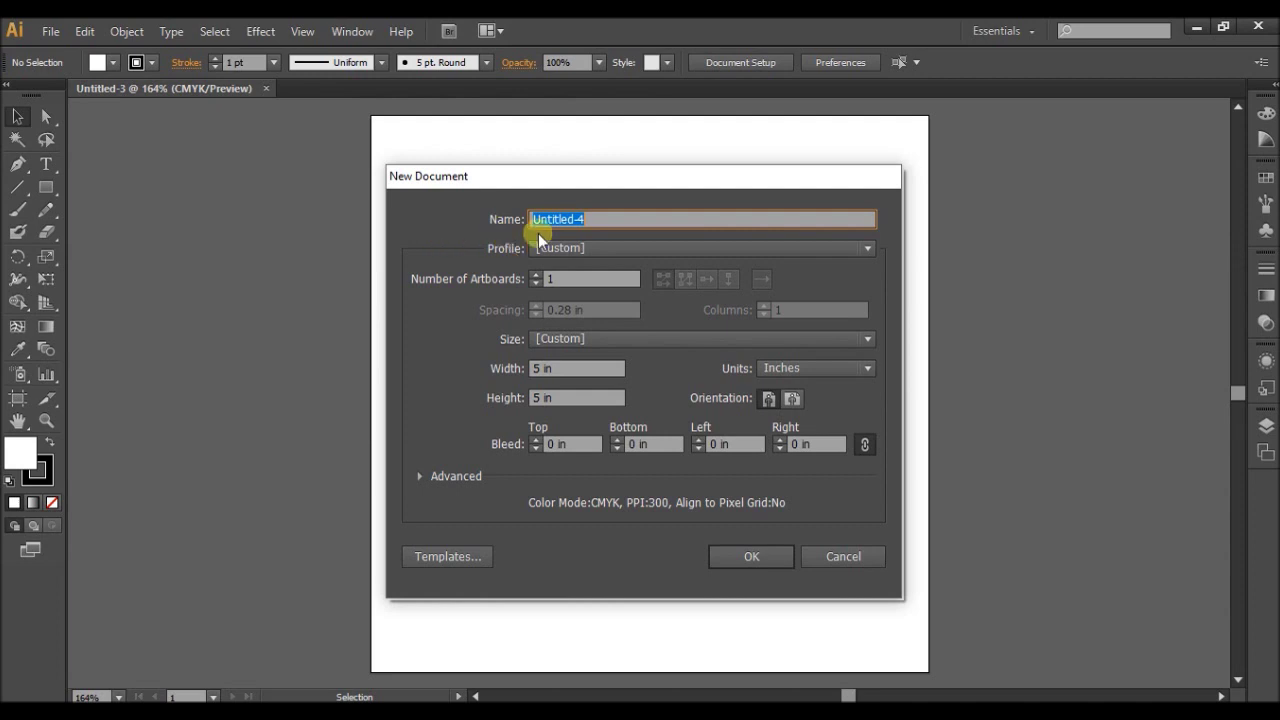
key("BackSpace")
type("Engrac")
key("BackSpace")
type("ve Image Tr")
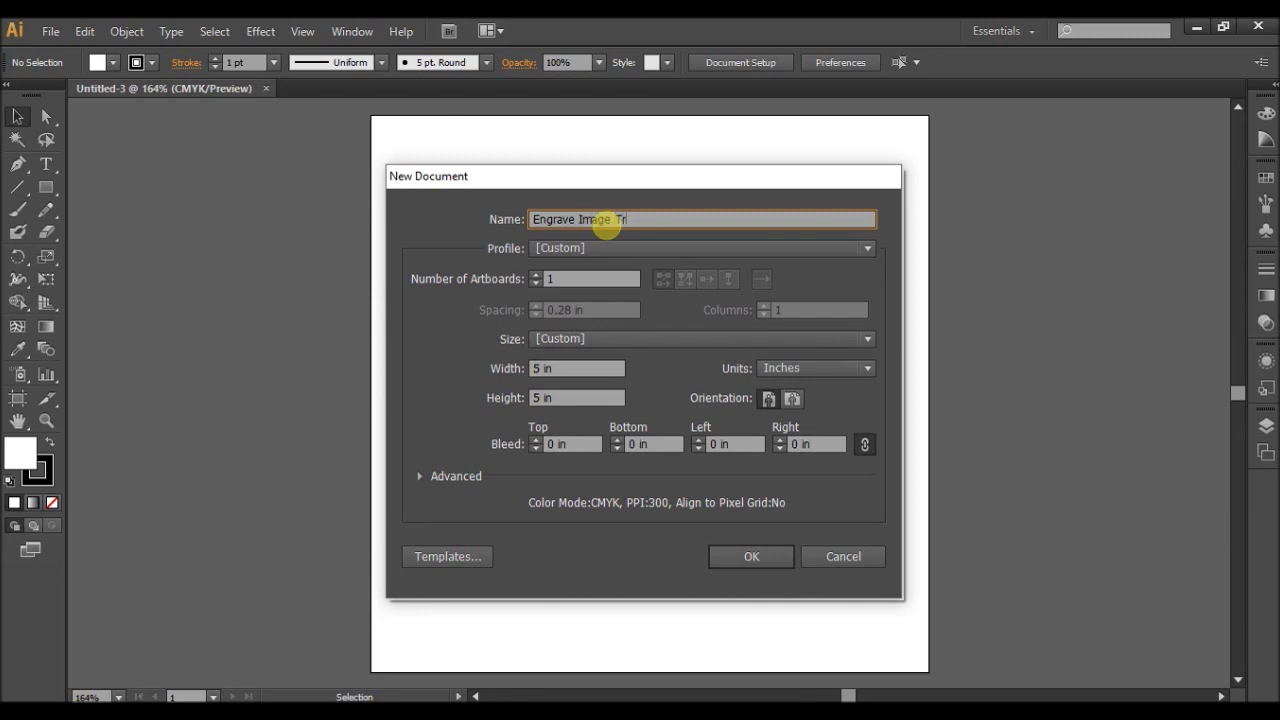
type("ace 1")
left_click(733, 556)
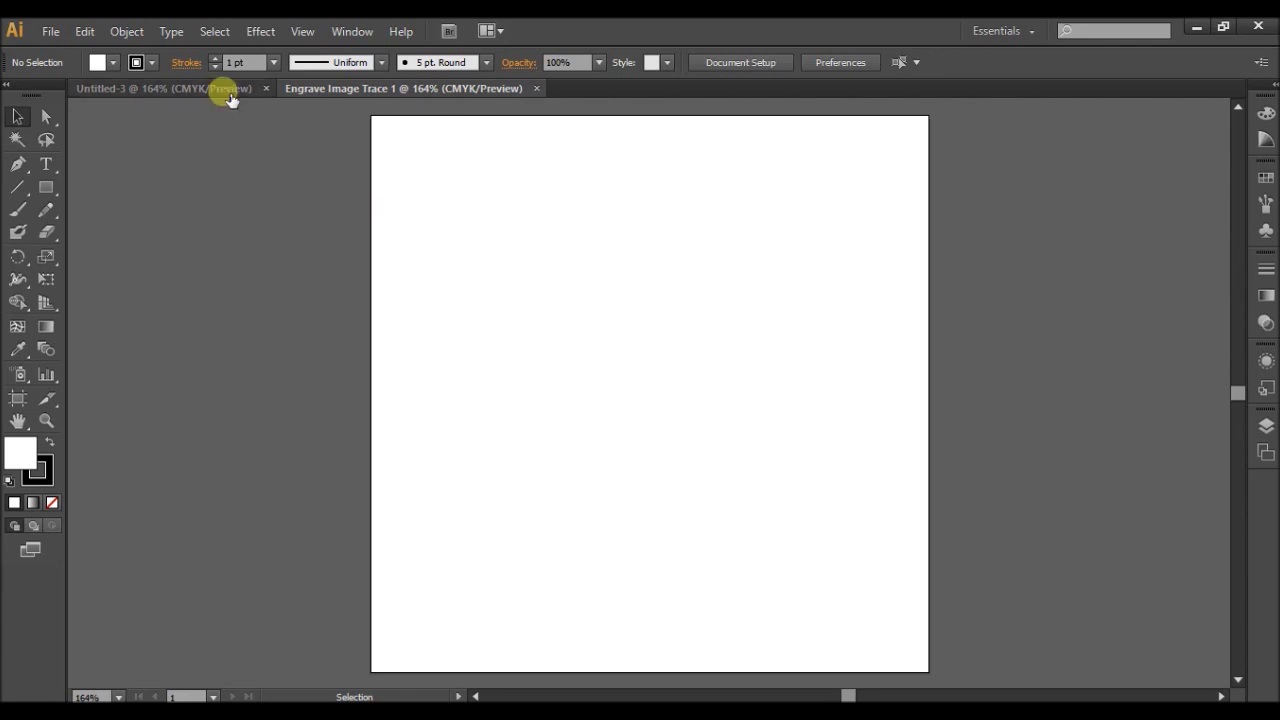
- Open the Place dialog and browse to the This PC locations
left_click(50, 32)
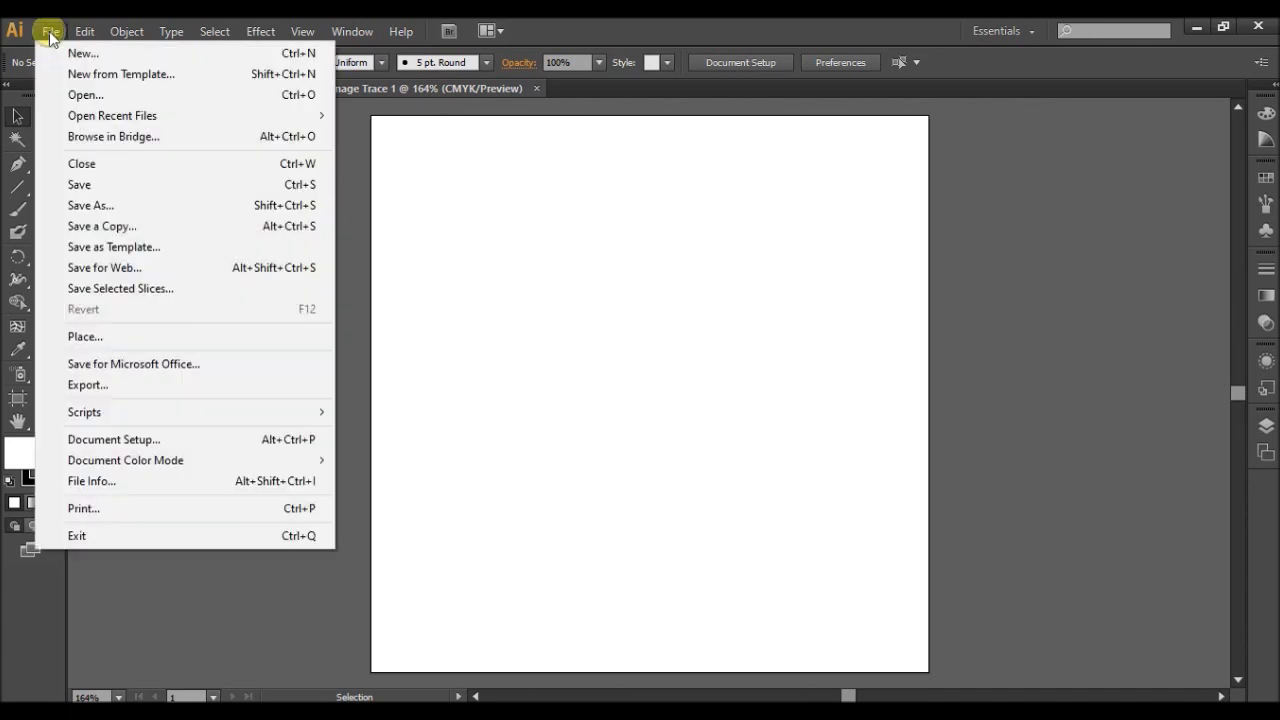
left_click(52, 336)
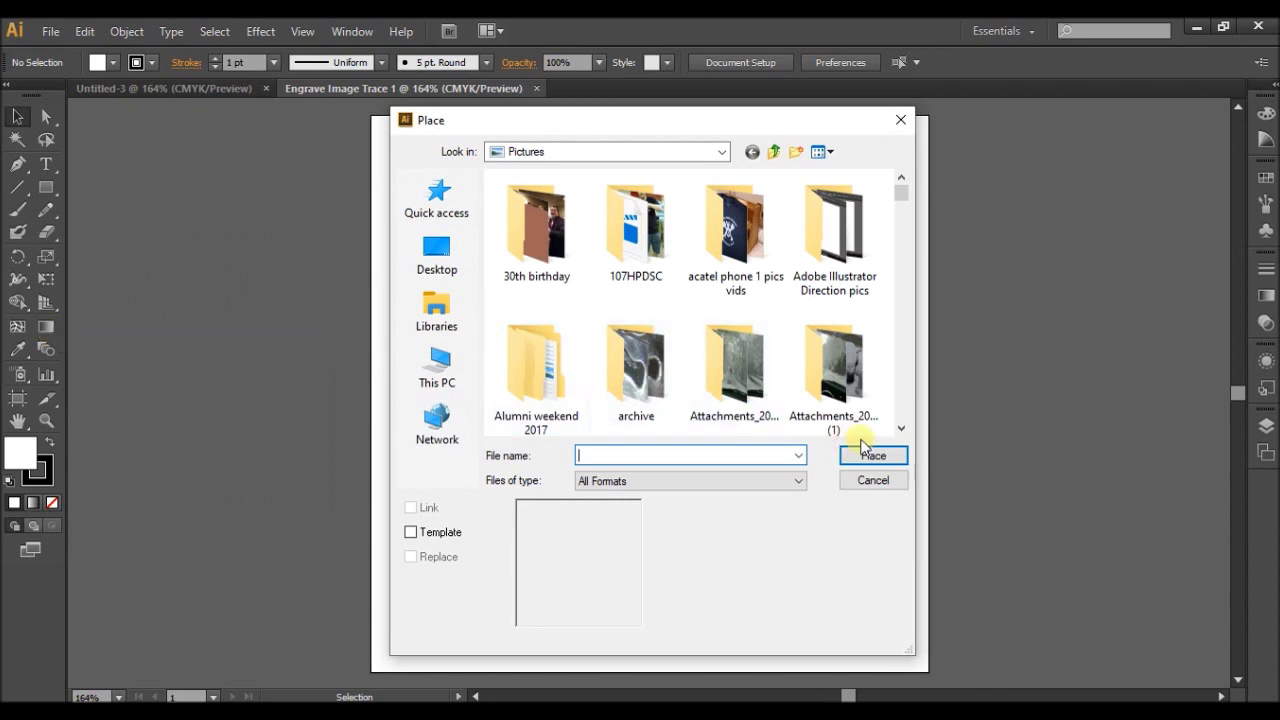
left_click(901, 428)
left_click(901, 428)
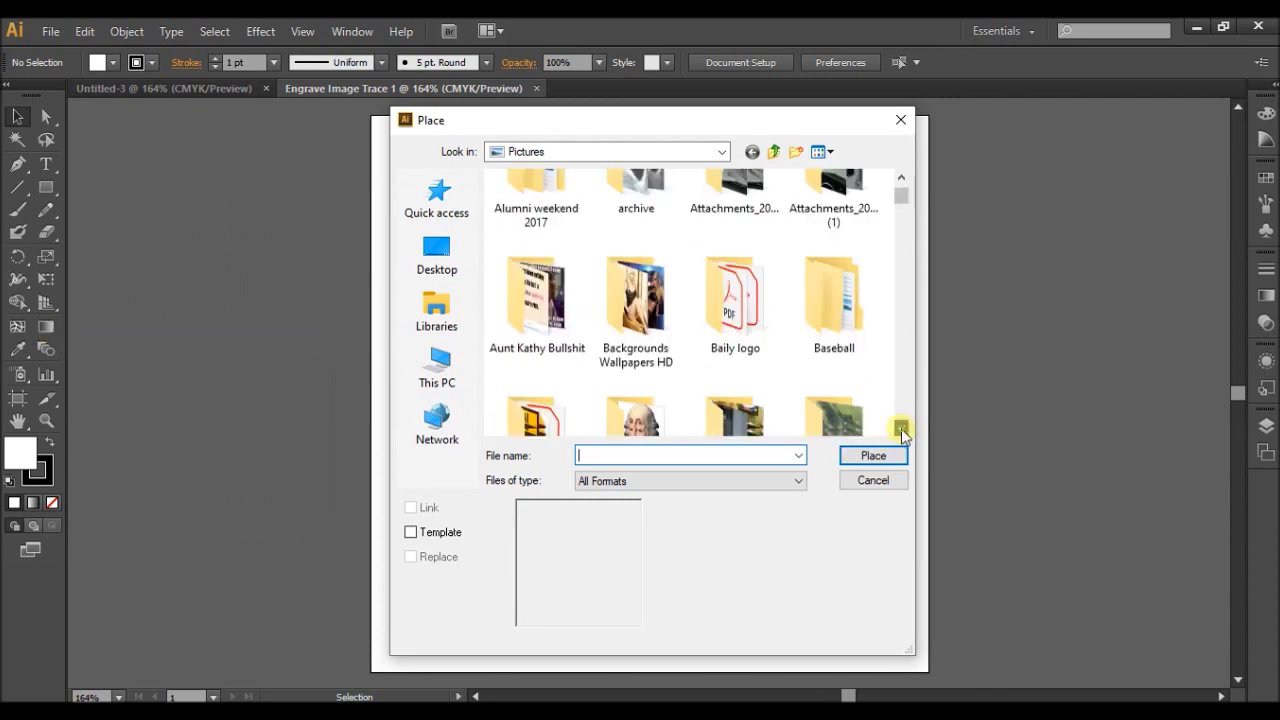
left_click(901, 428)
left_click(901, 428)
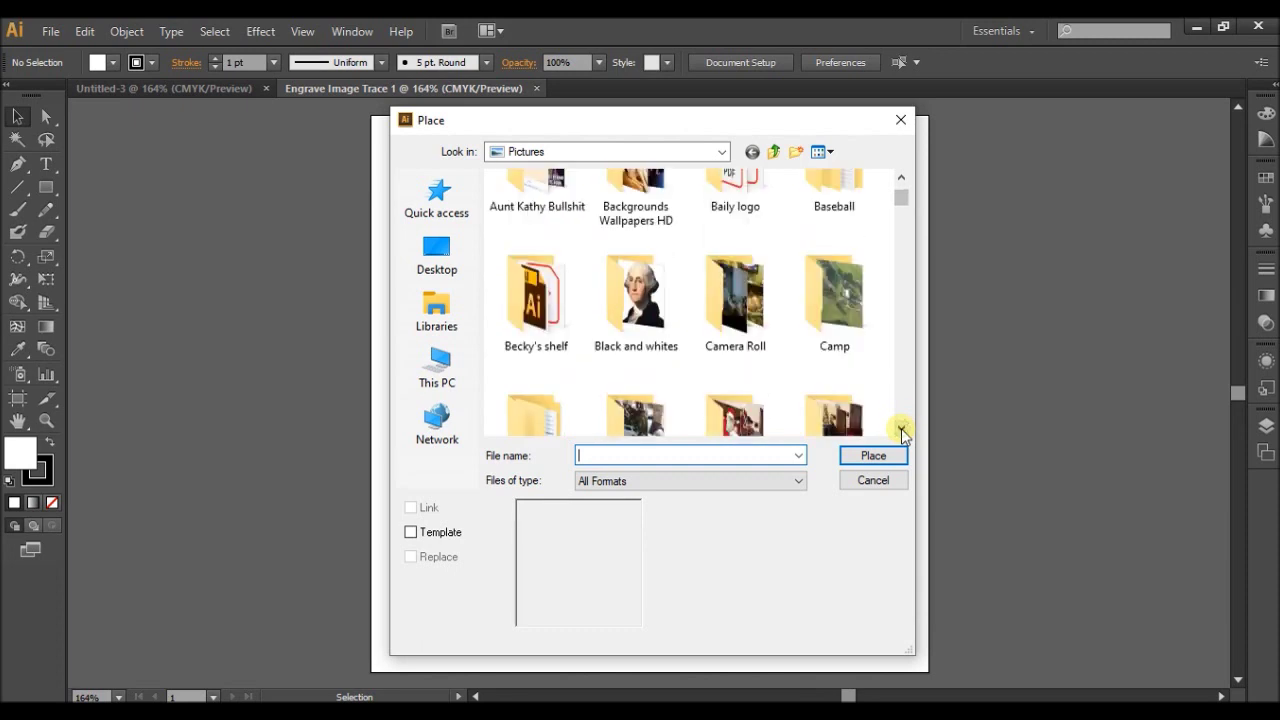
mouse_move(633, 305)
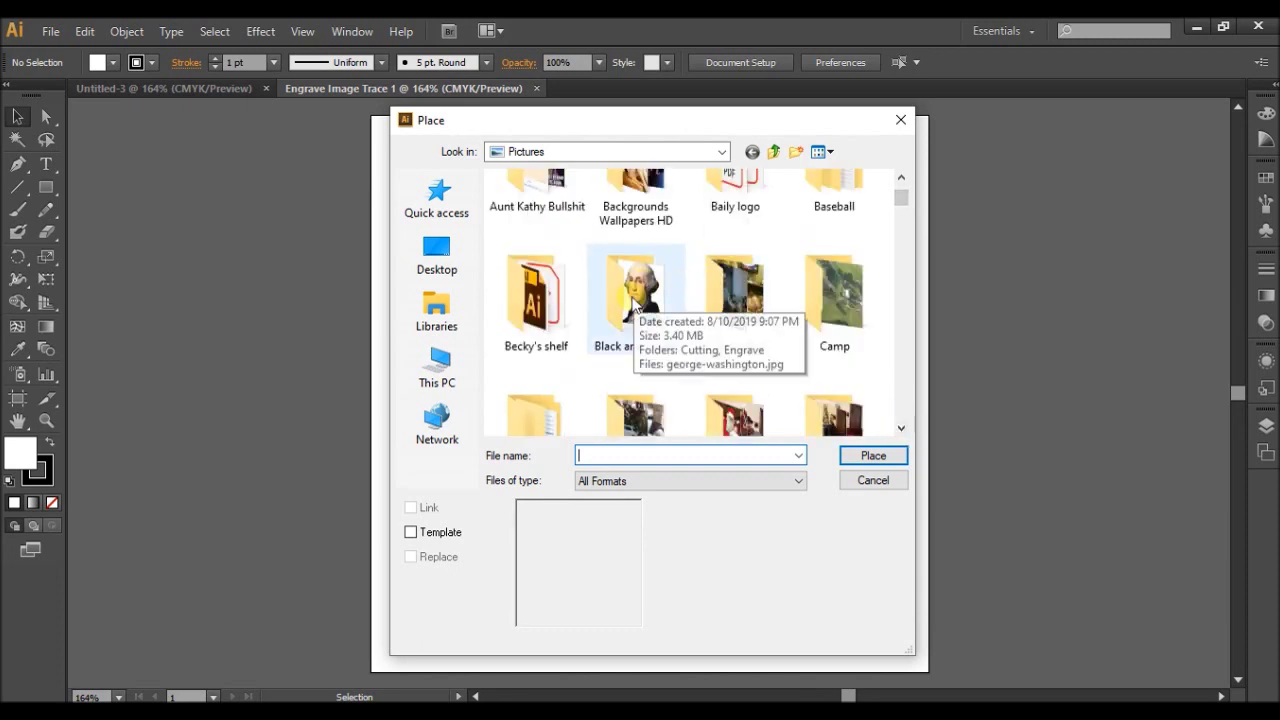
left_click(446, 370)
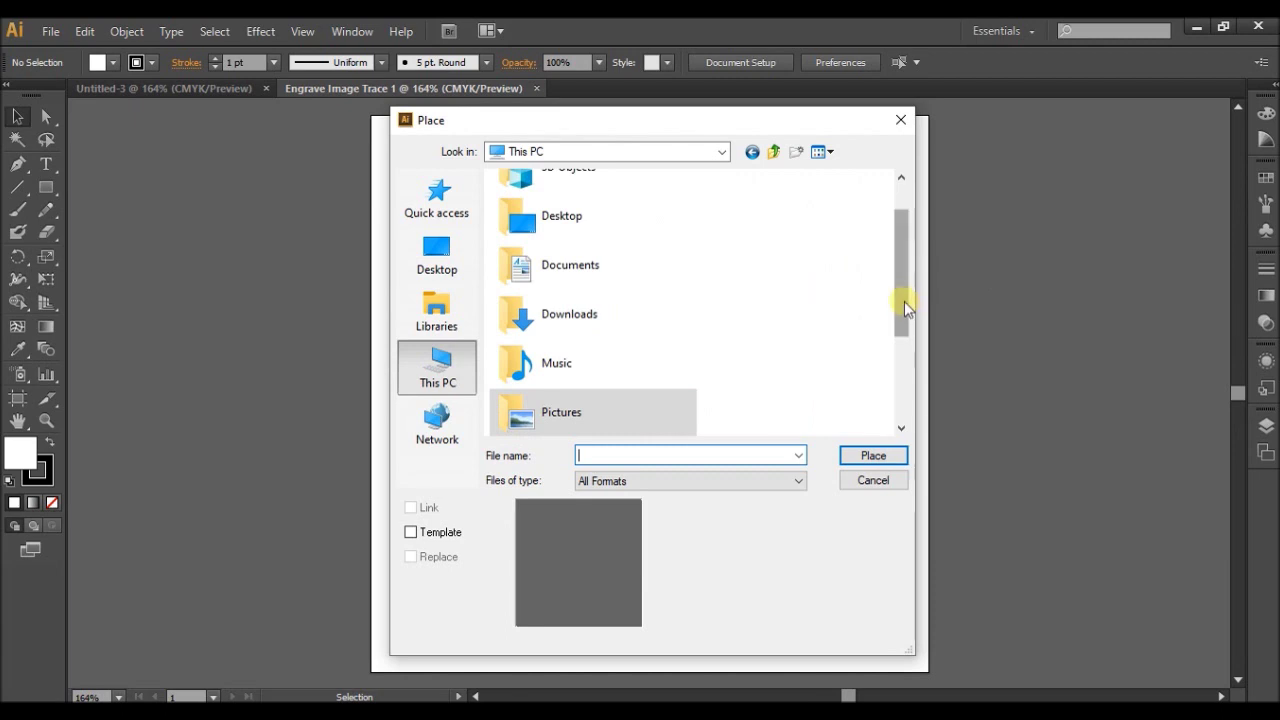
- In the Place dialog, go into Pictures and then the Black and whites folder
left_click_drag(900, 294, 870, 402)
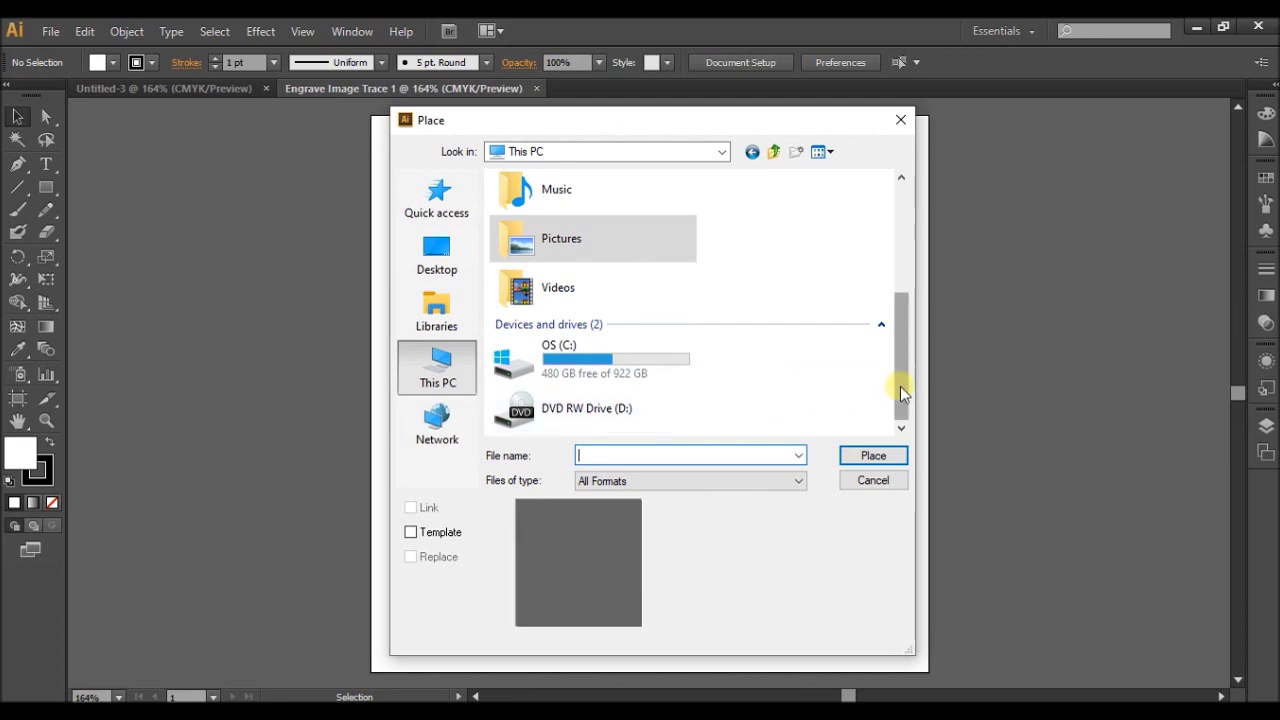
left_click_drag(901, 393, 903, 362)
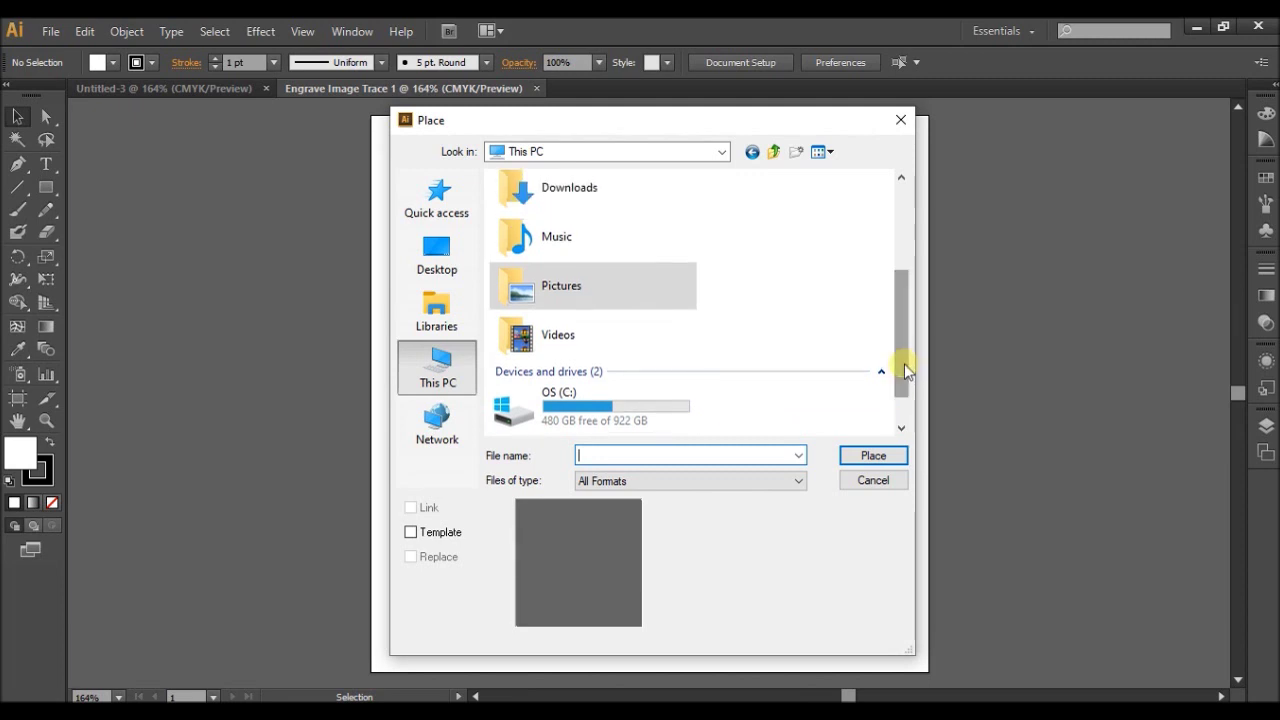
double_click(555, 288)
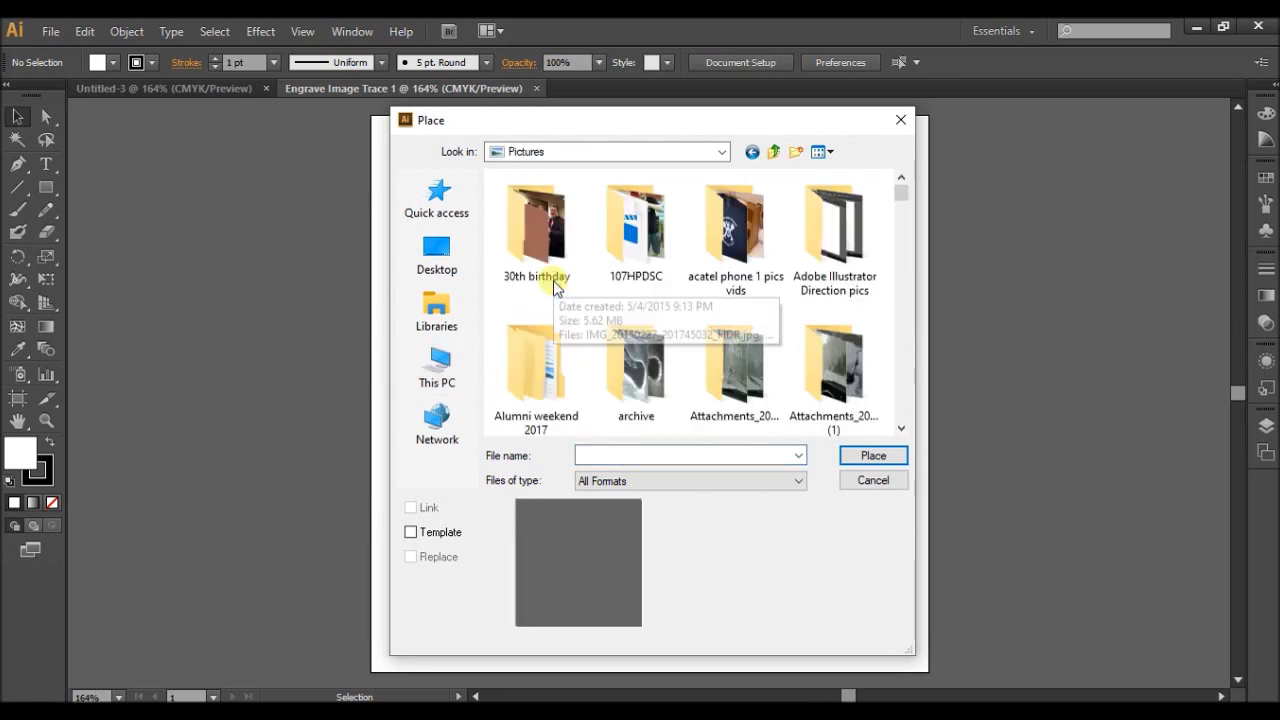
left_click(901, 429)
scroll(901, 429, "down", 5)
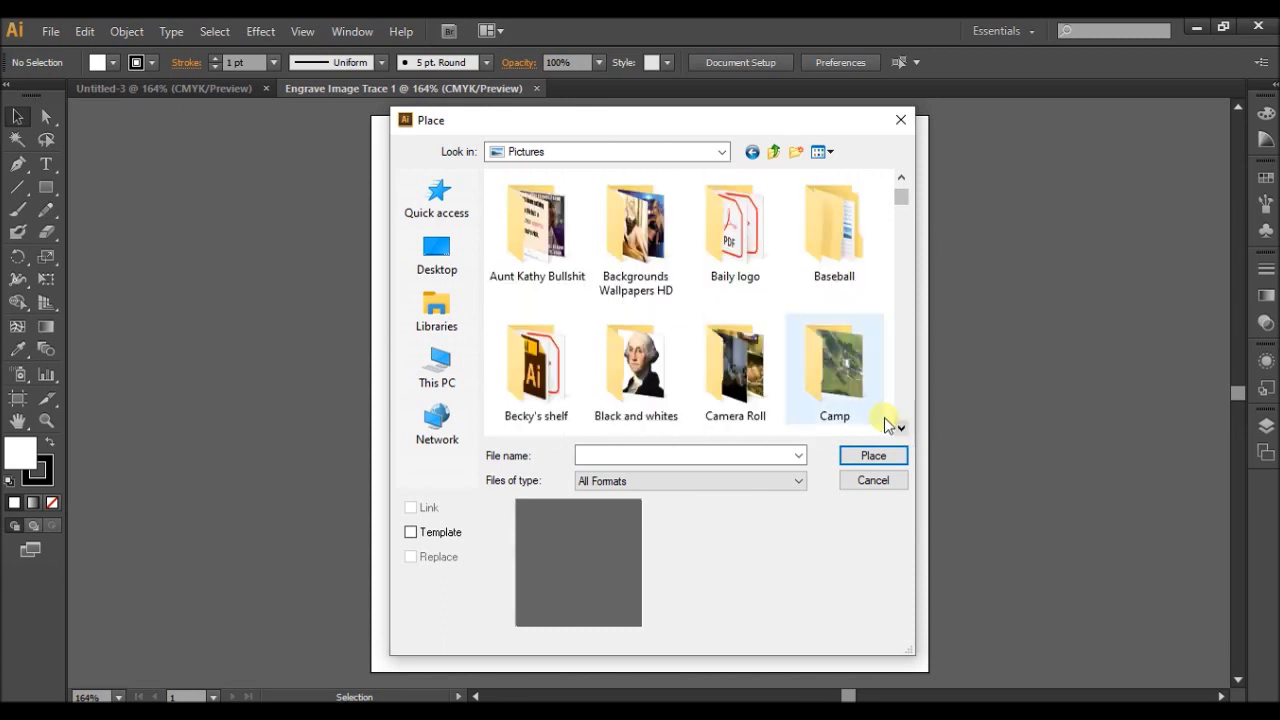
double_click(638, 345)
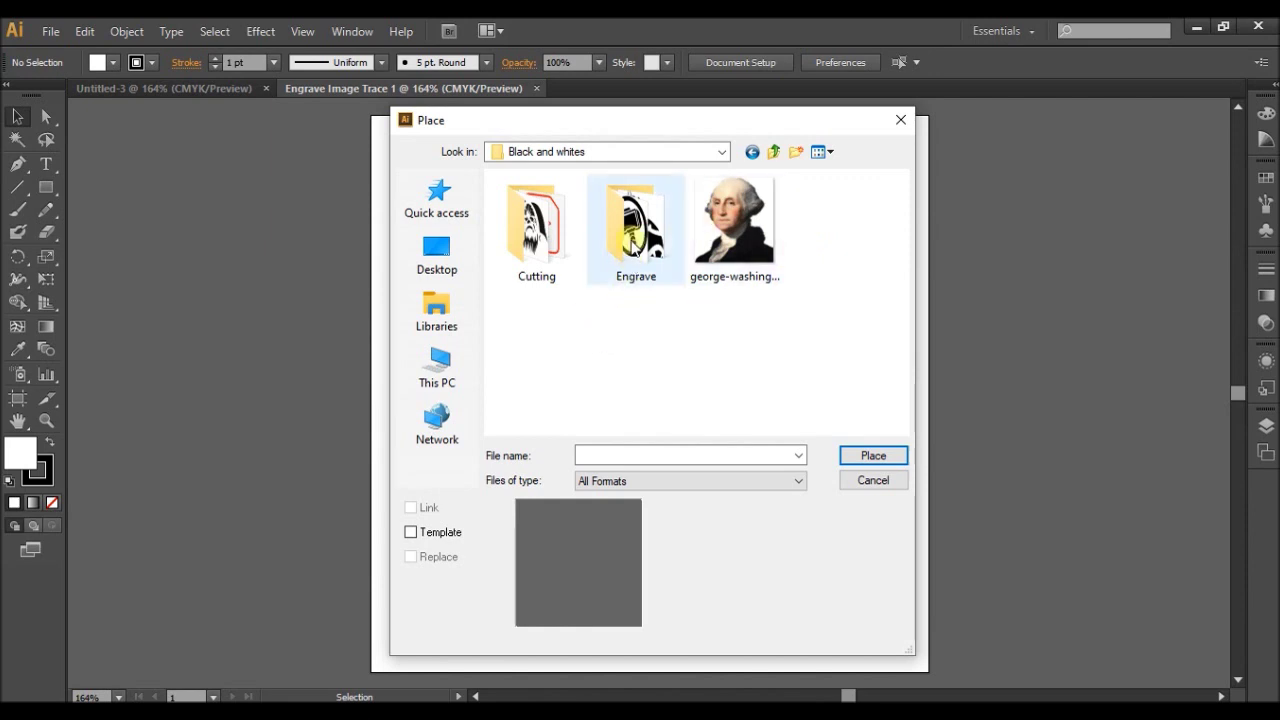
- Go into Engrave > Portraits and place abraham lincoln.jpg
double_click(633, 242)
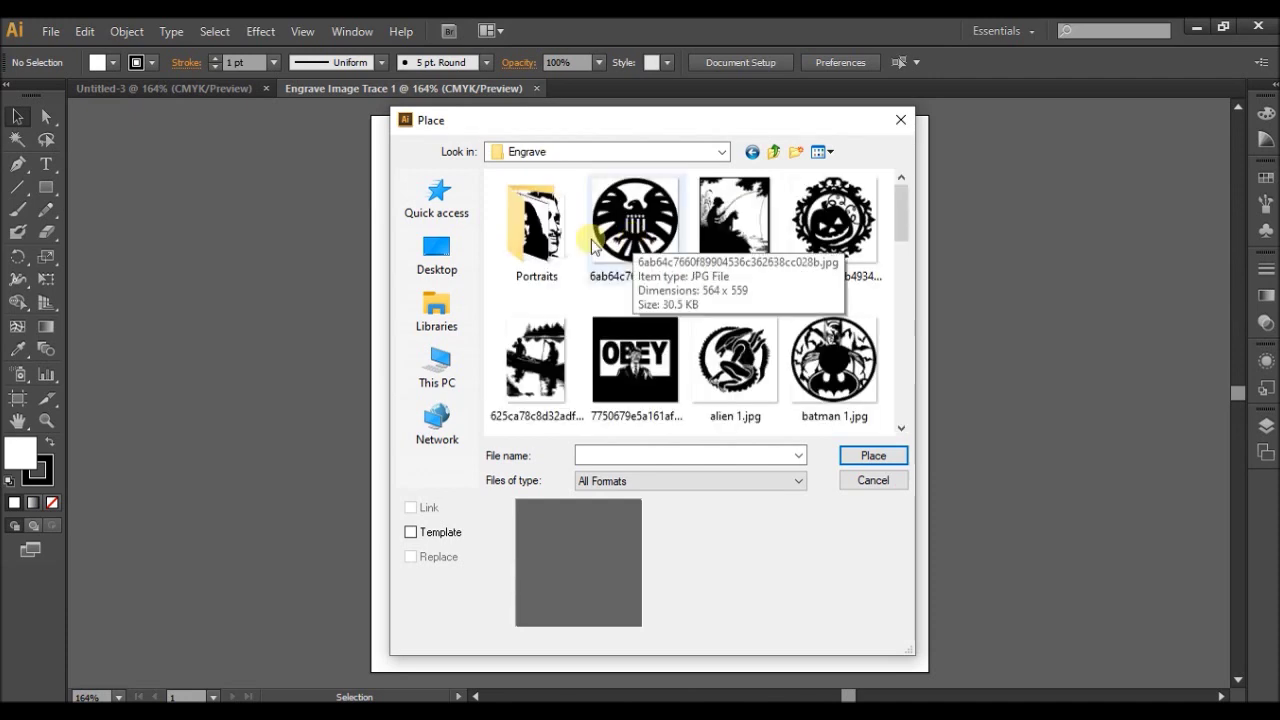
left_click(551, 236)
double_click(551, 236)
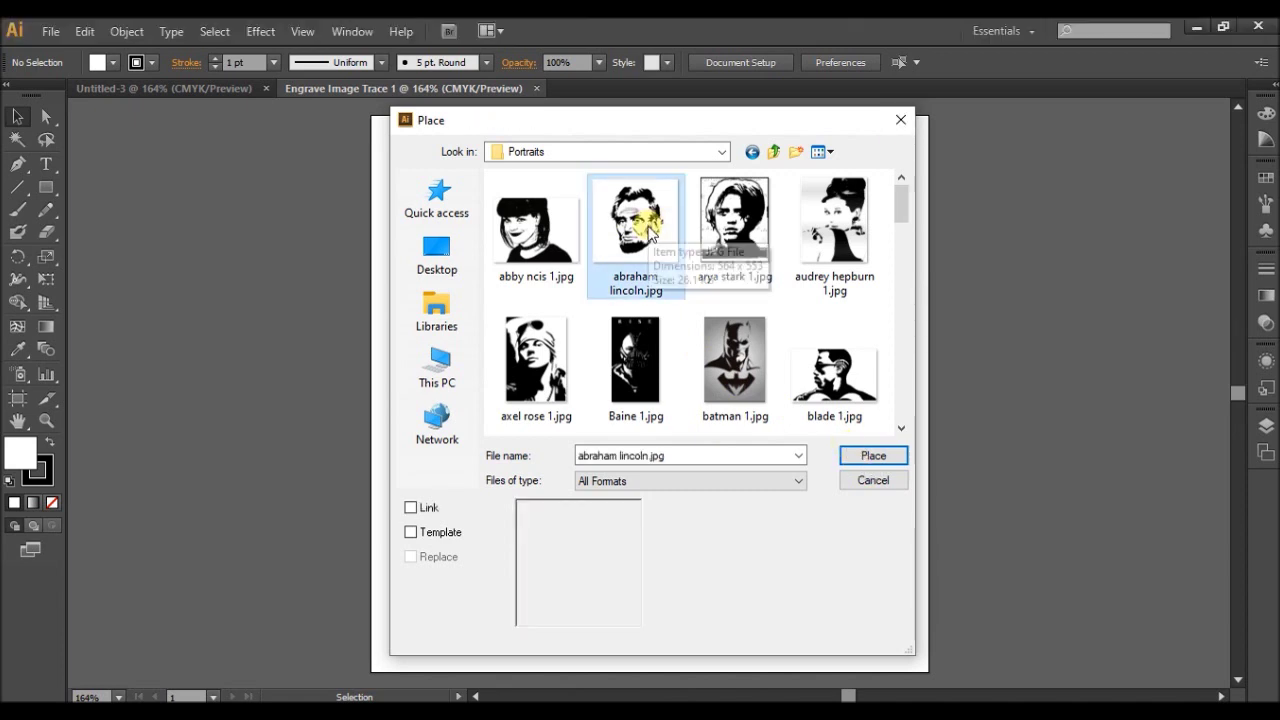
left_click(850, 457)
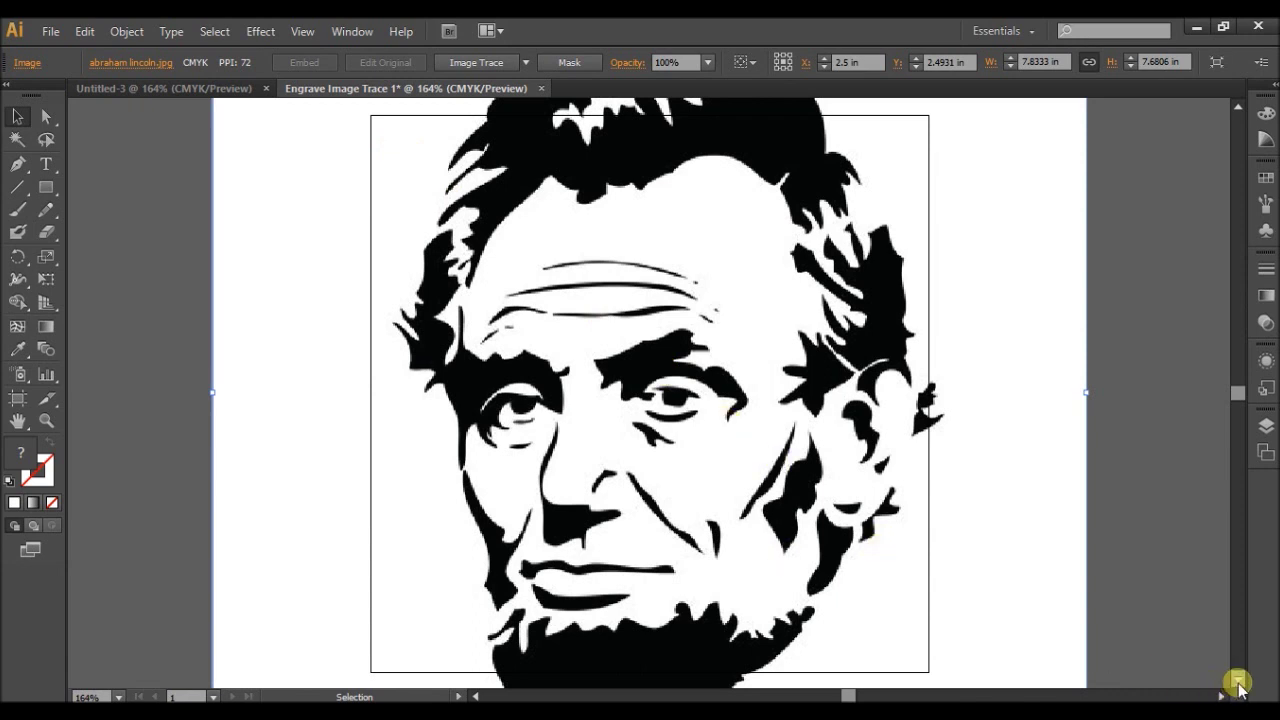
- Drop the Lincoln image onto the canvas and shrink it to about 5.55 x 5.44 in
scroll(1238, 686, "down", 5)
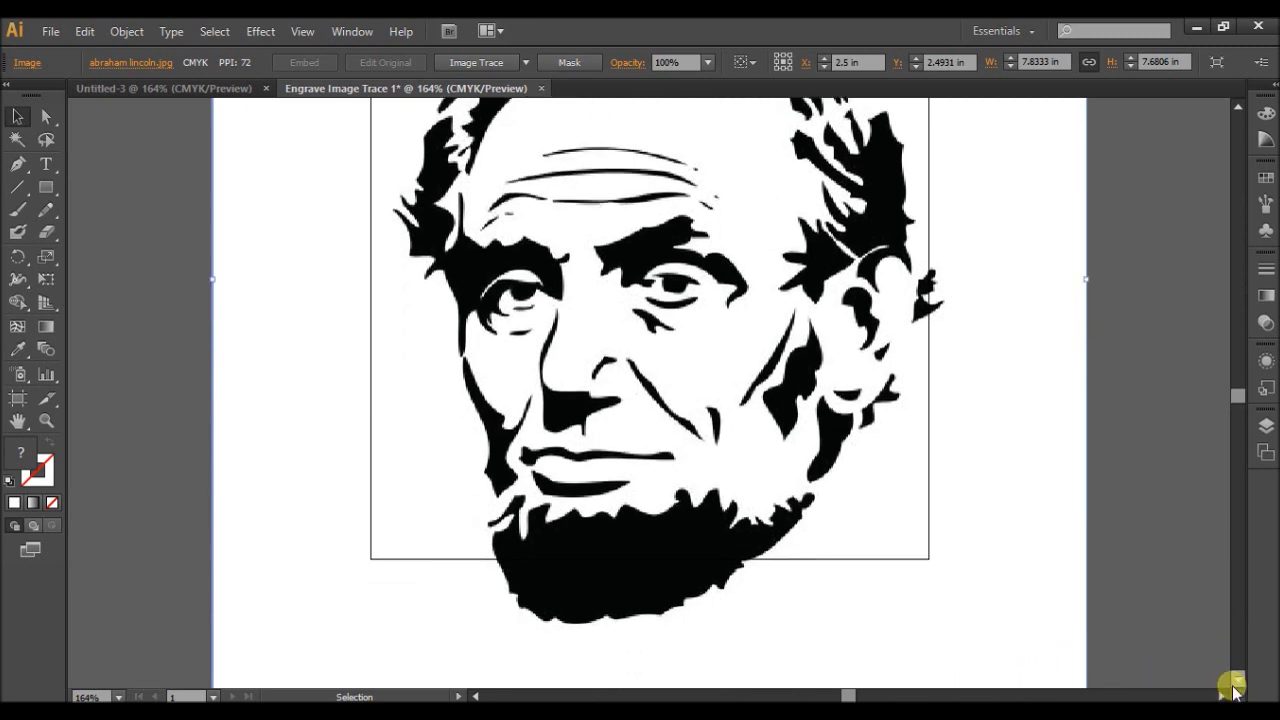
left_click(1236, 684)
scroll(1236, 686, "down", 3)
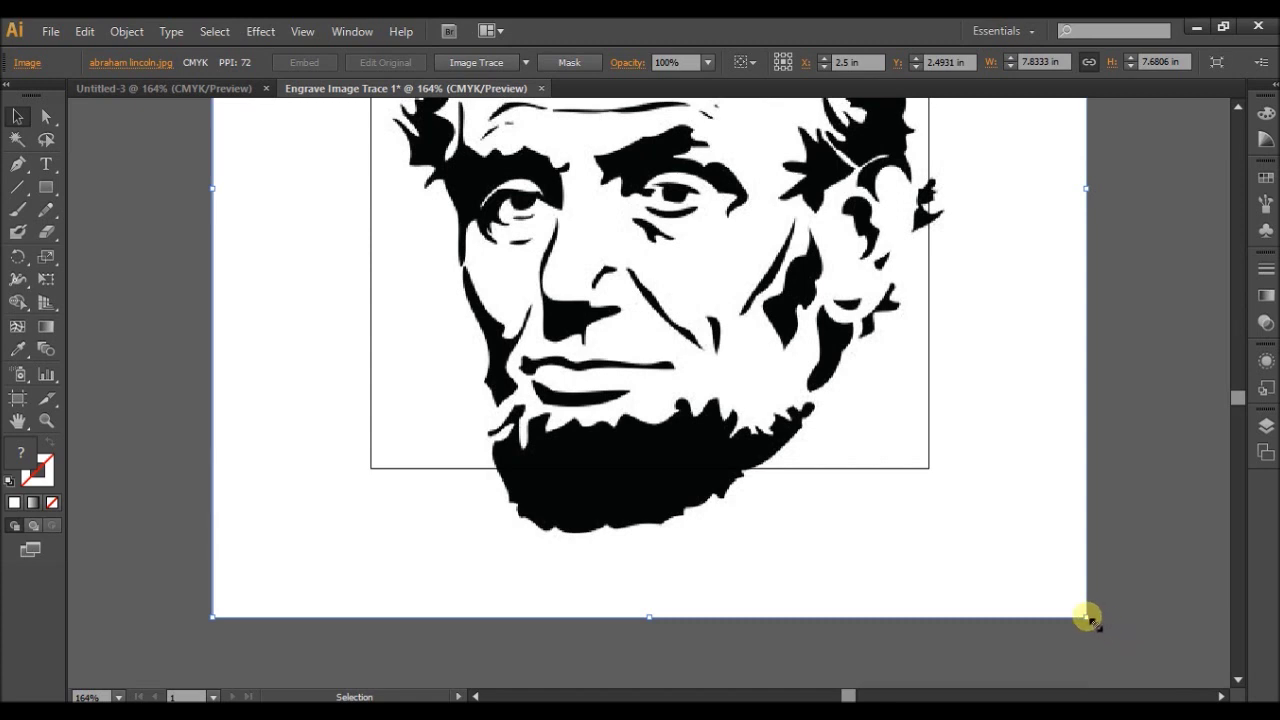
left_click_drag(1087, 617, 834, 400)
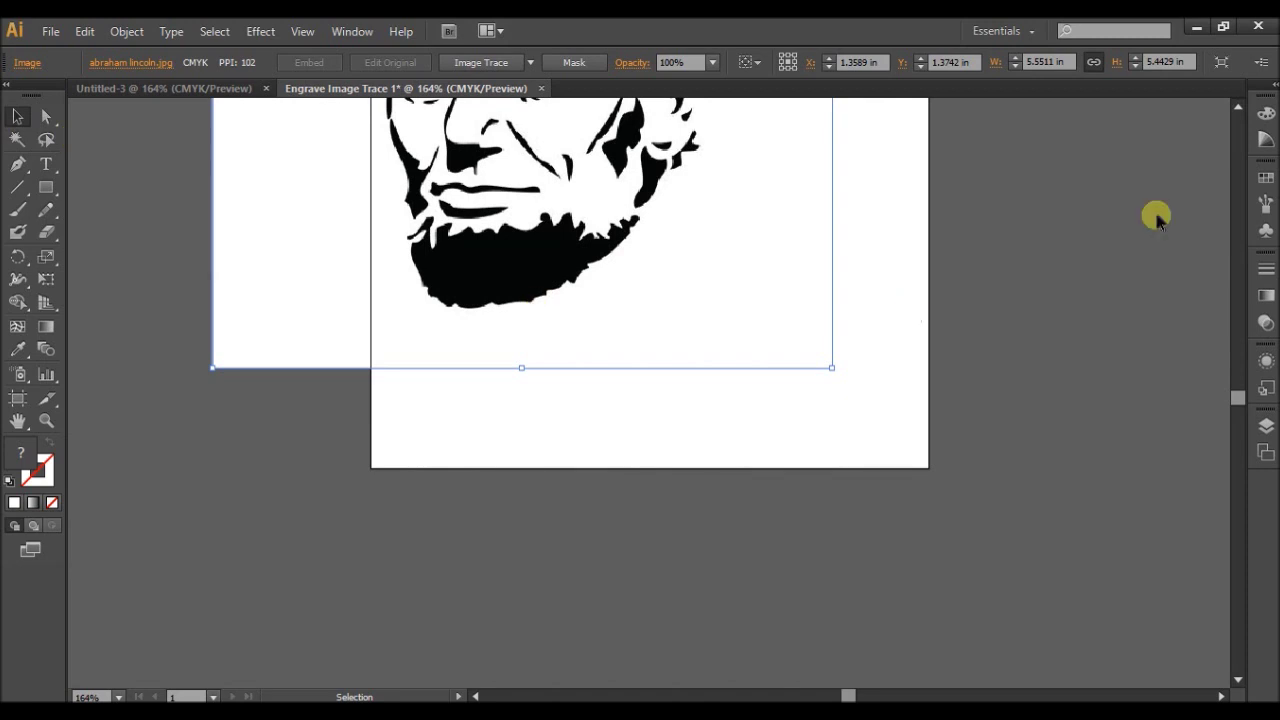
left_click(1237, 107)
scroll(1237, 107, "up", 5)
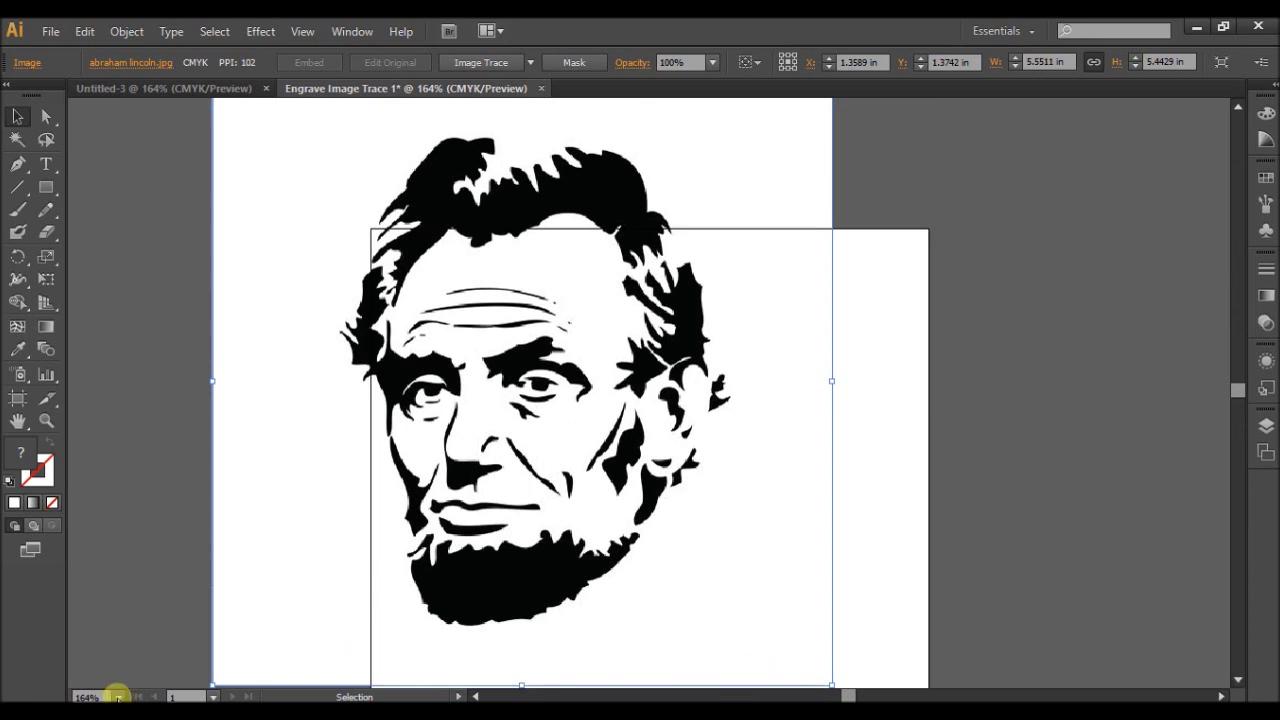
- Fit the artboard on screen and drag the portrait to about X 2.25 in, Y 2.43 in
left_click(117, 697)
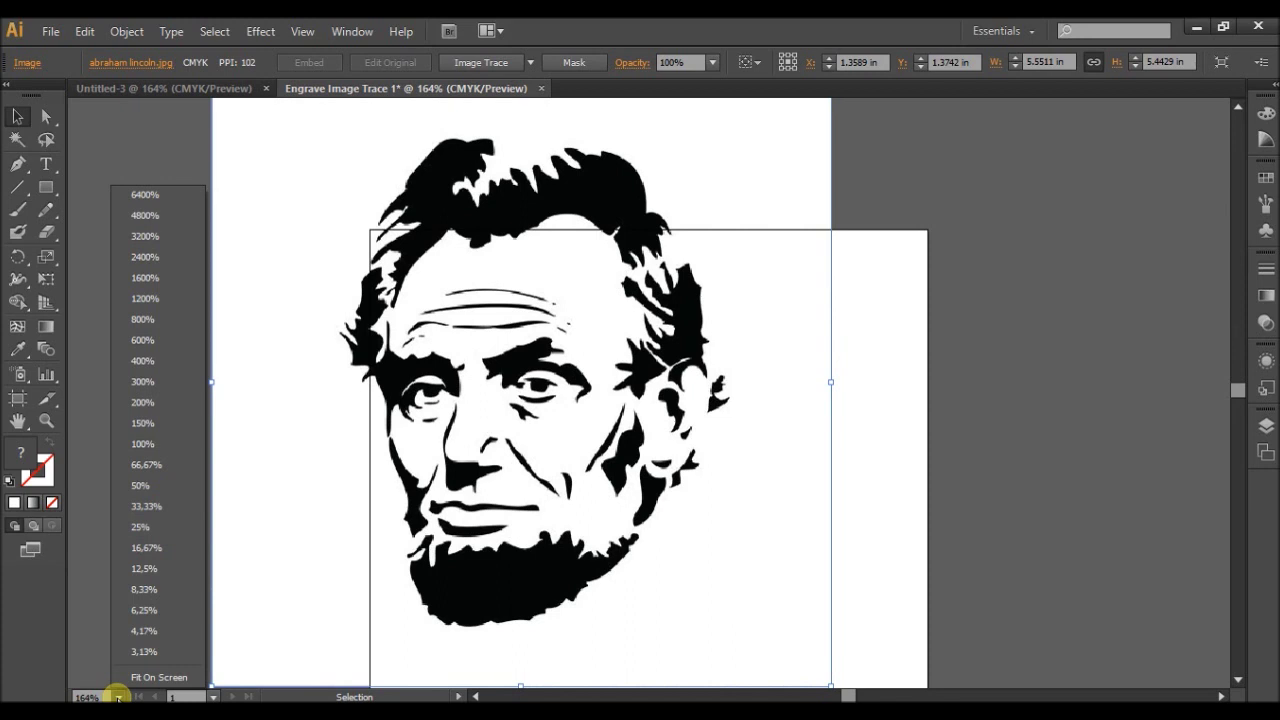
left_click(145, 678)
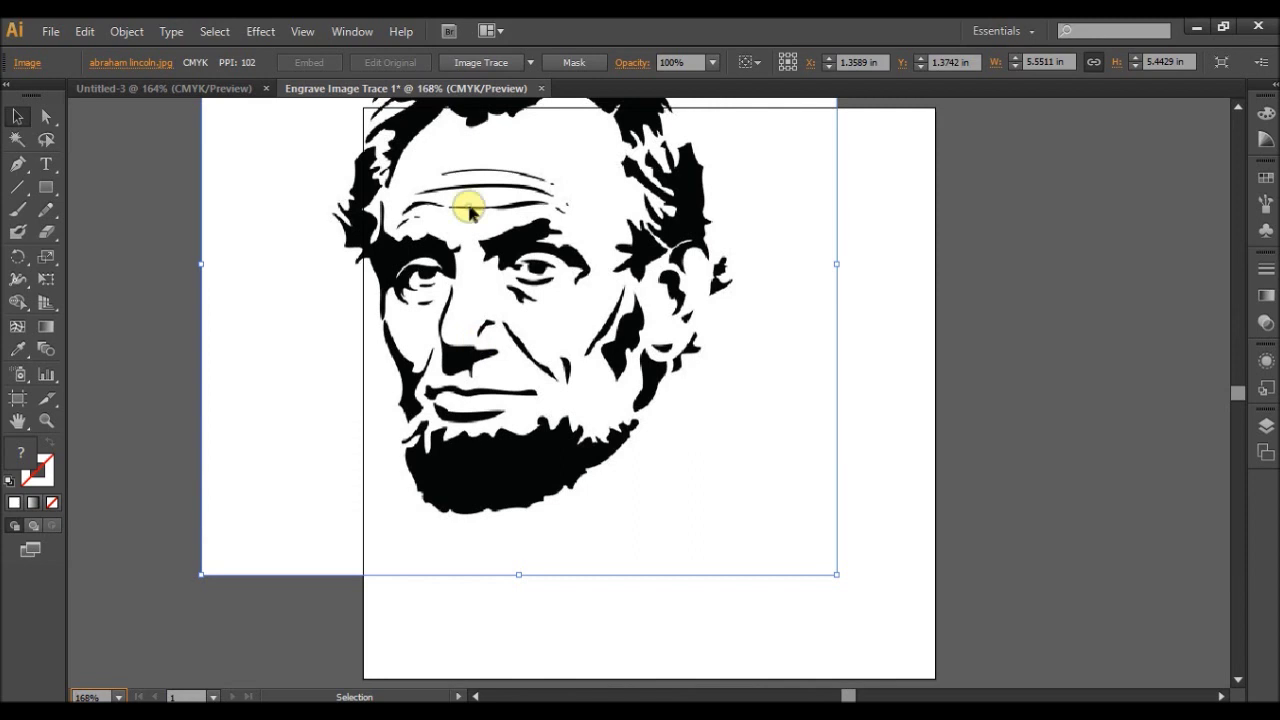
left_click_drag(469, 210, 550, 310)
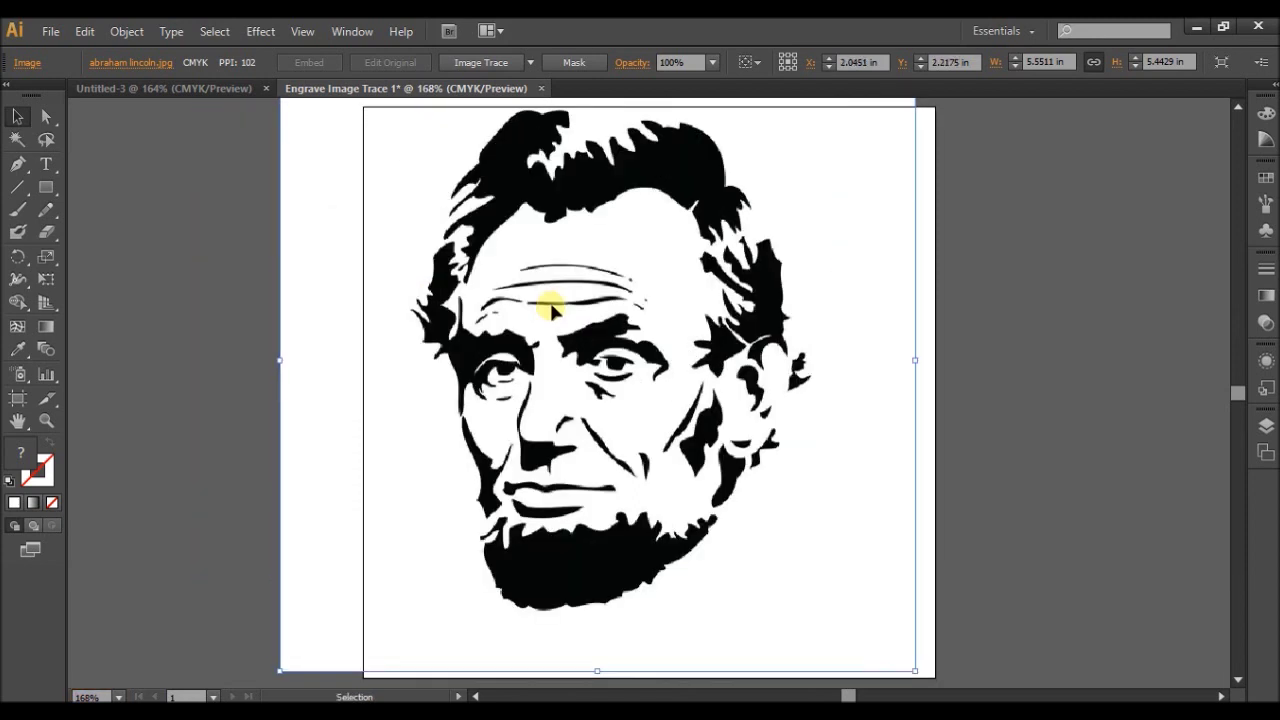
left_click_drag(560, 302, 575, 320)
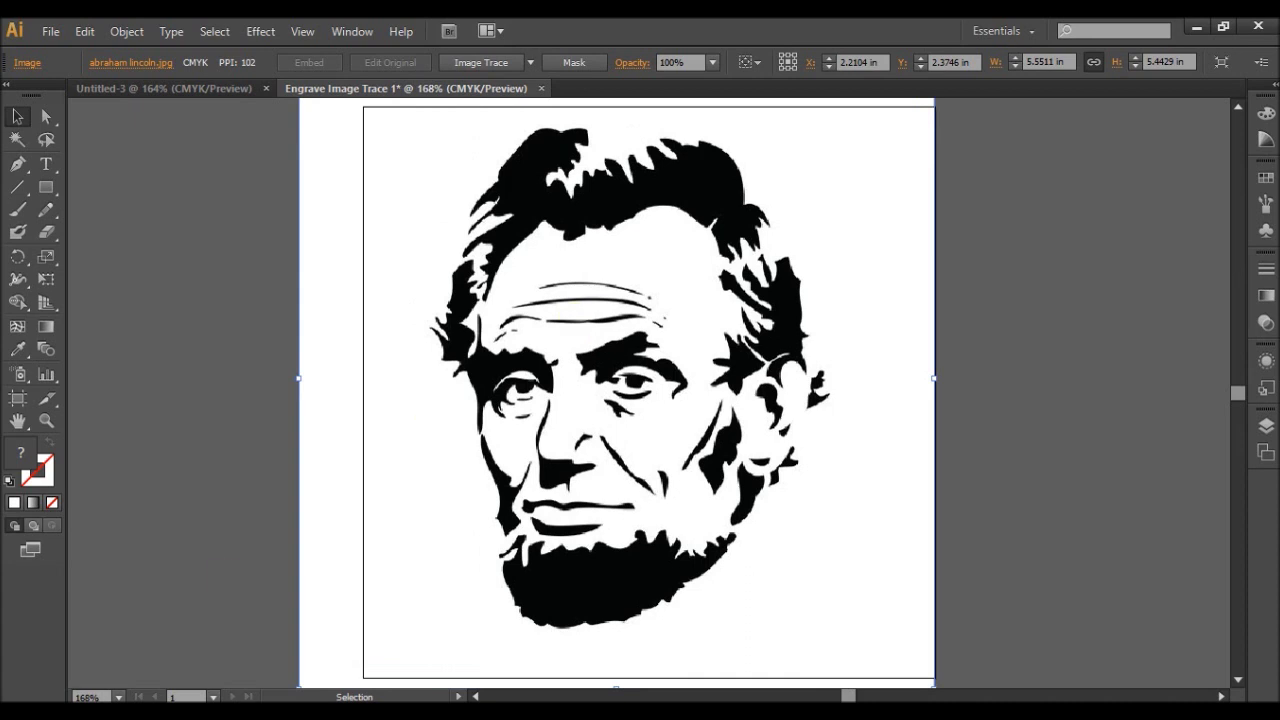
left_click(118, 697)
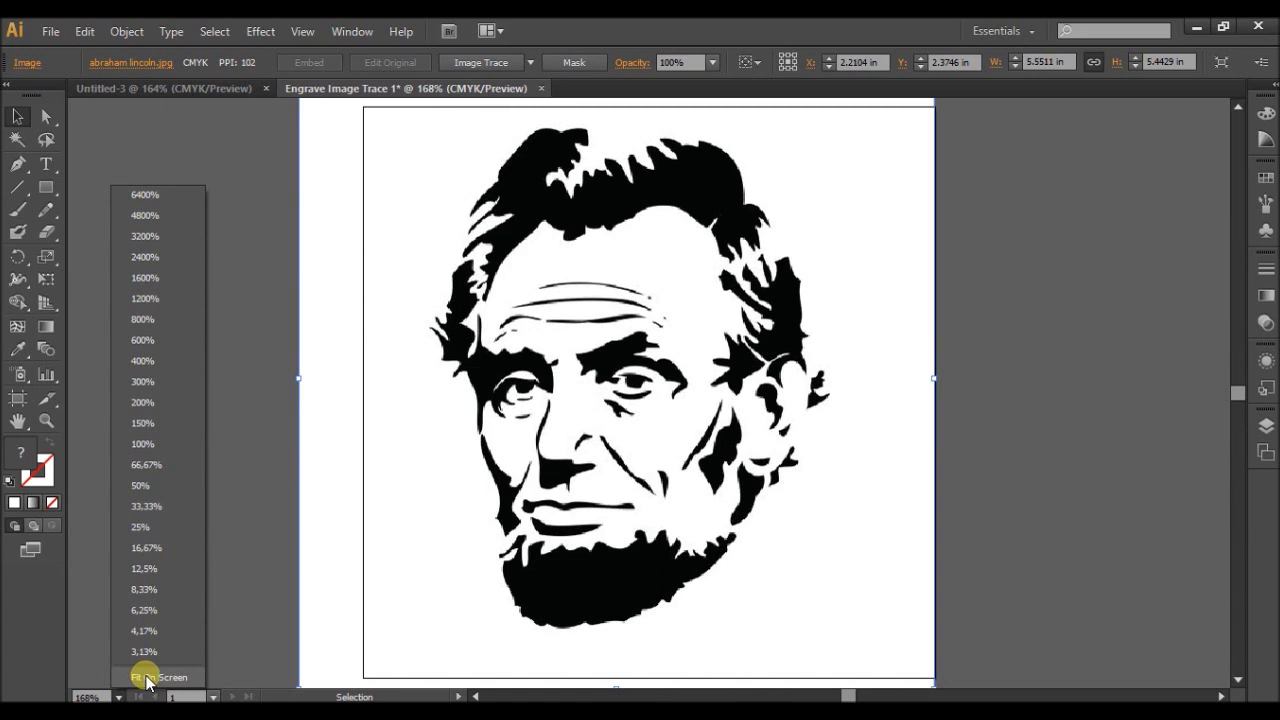
left_click(258, 607)
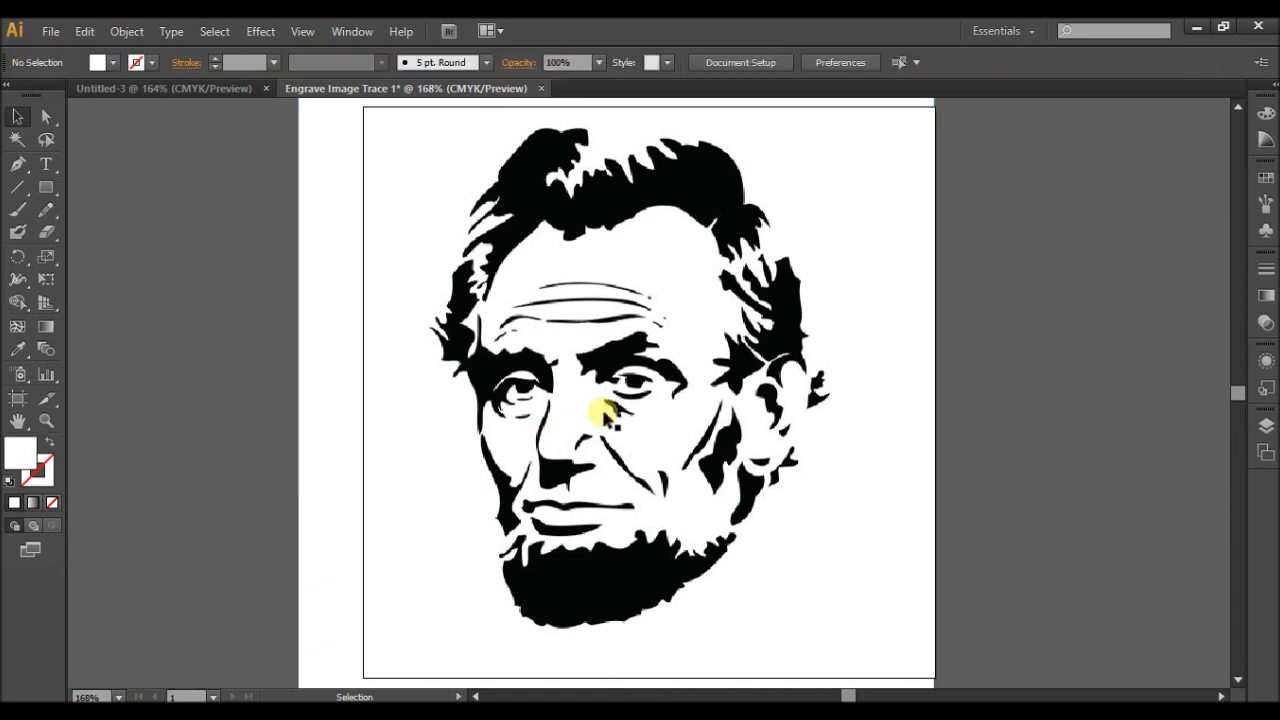
left_click_drag(612, 410, 614, 416)
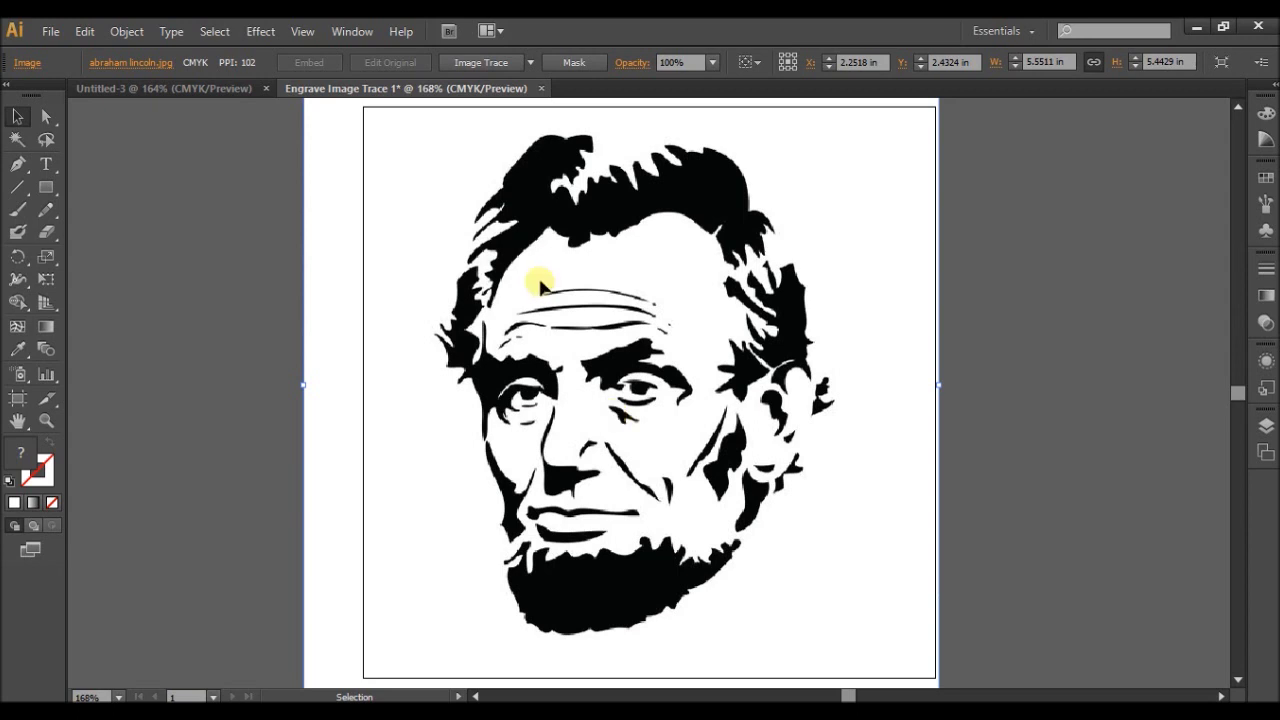
- Trace the Lincoln photo with the Silhouettes preset, then undo the trace
left_click(531, 63)
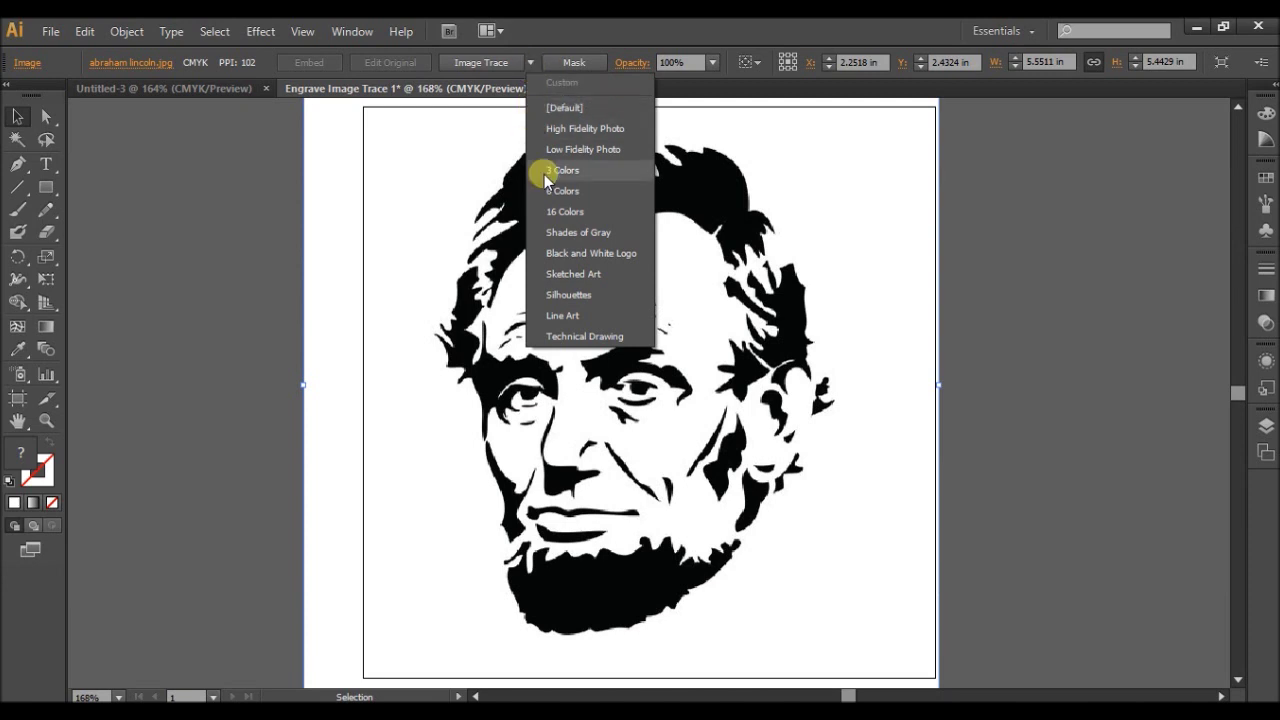
left_click(553, 296)
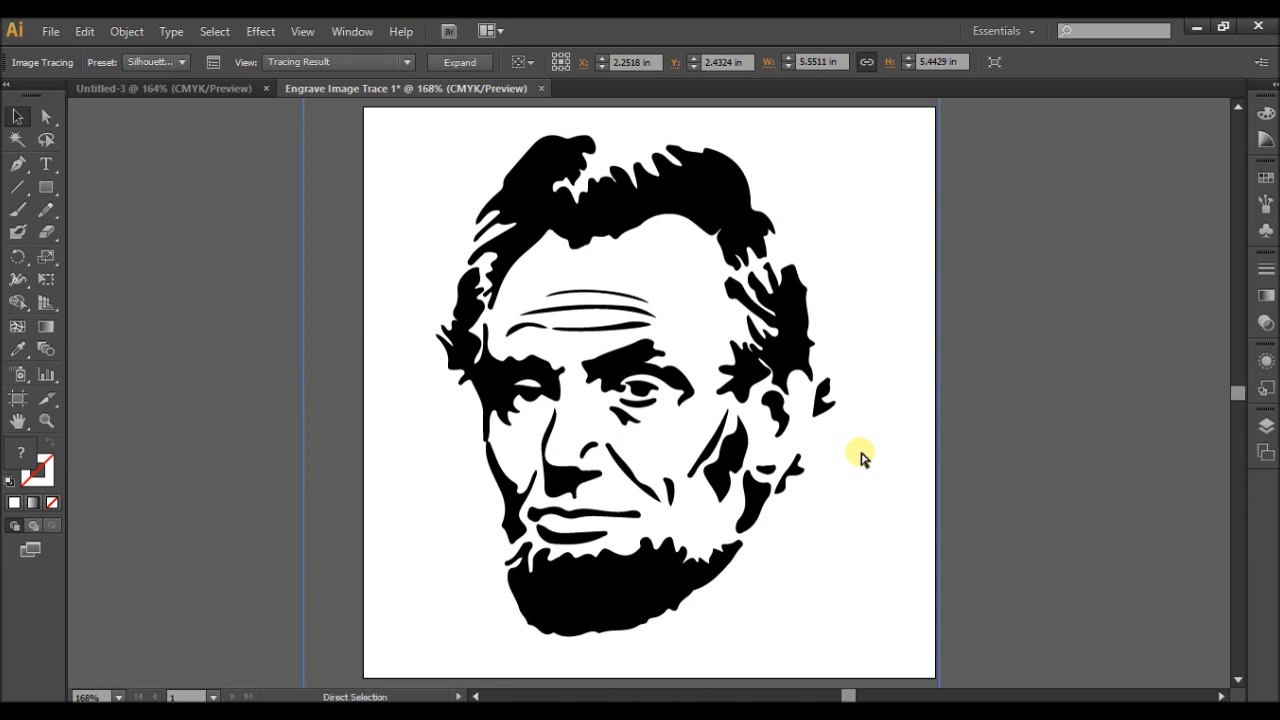
key("ctrl+z")
- Exit isolation mode, reselect the photo and trace it with the Black and White Logo preset
double_click(858, 446)
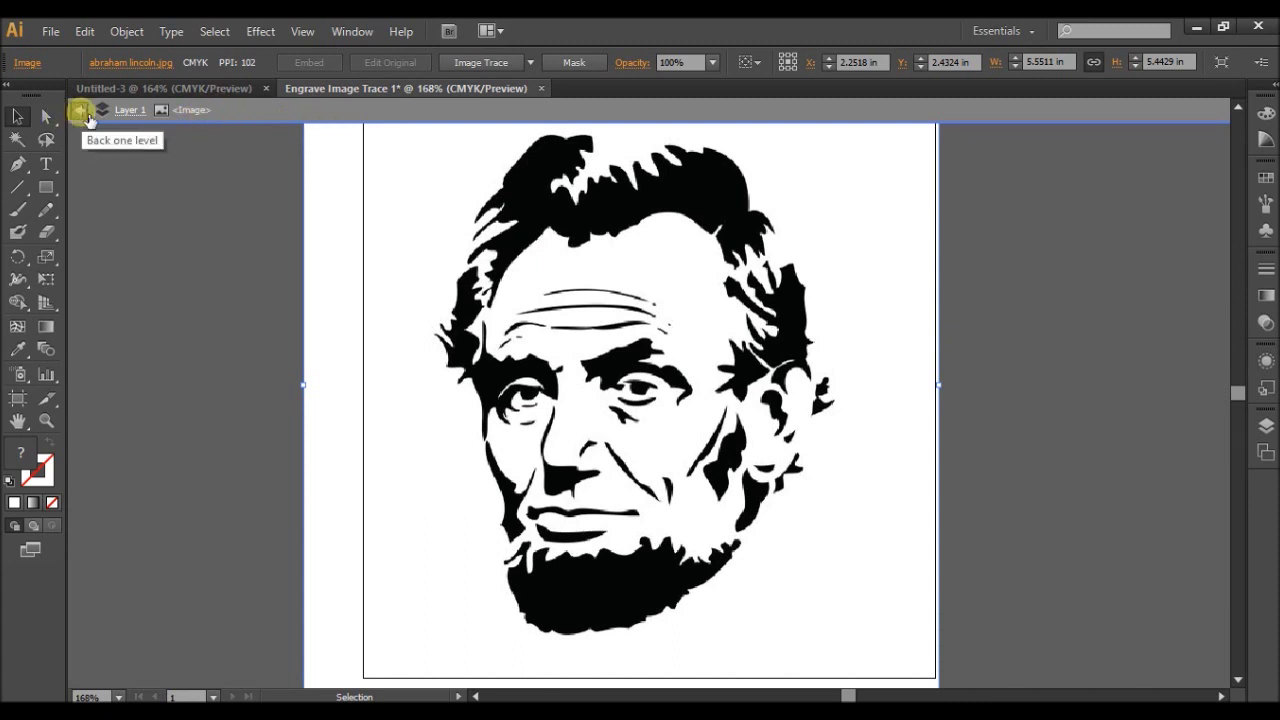
left_click(86, 115)
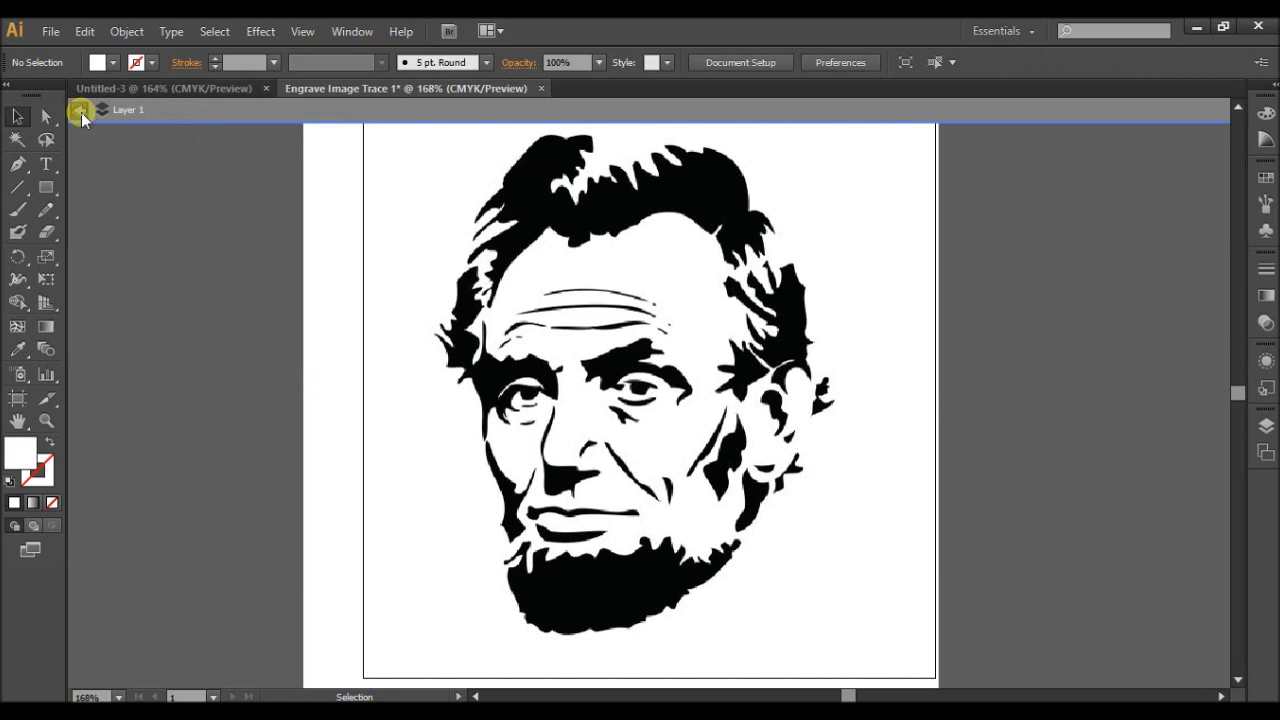
left_click(82, 112)
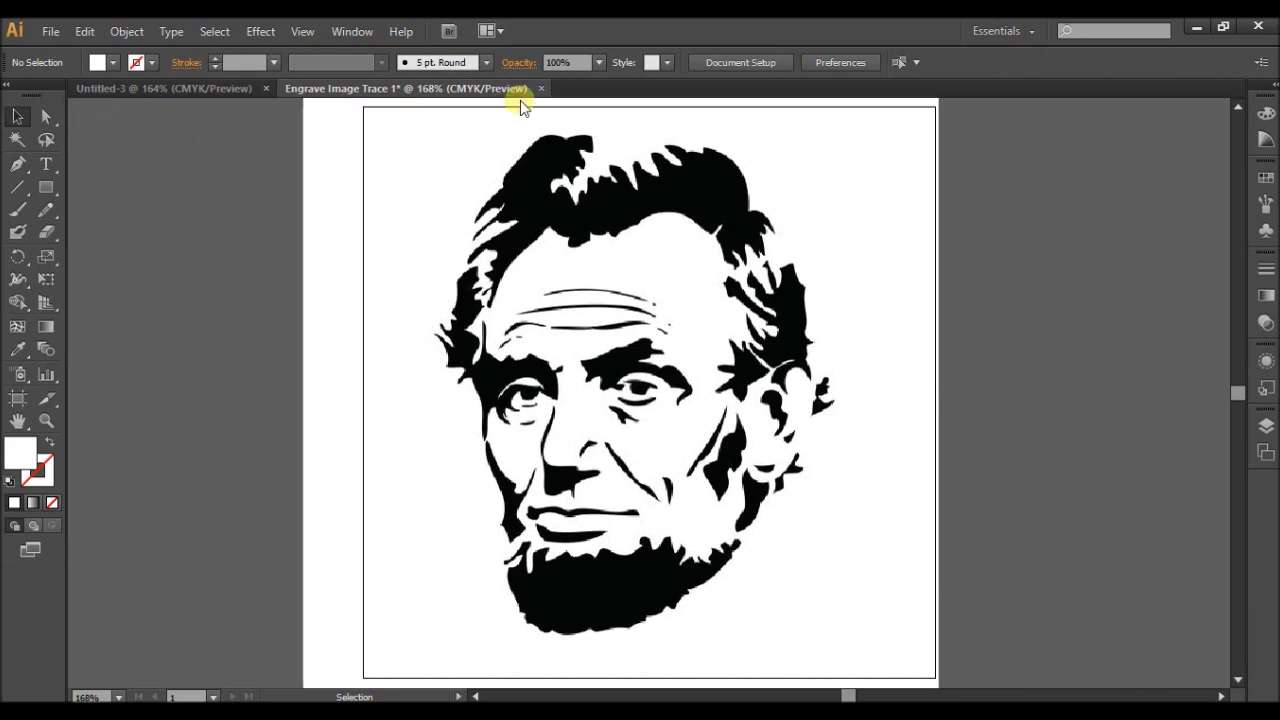
left_click(551, 243)
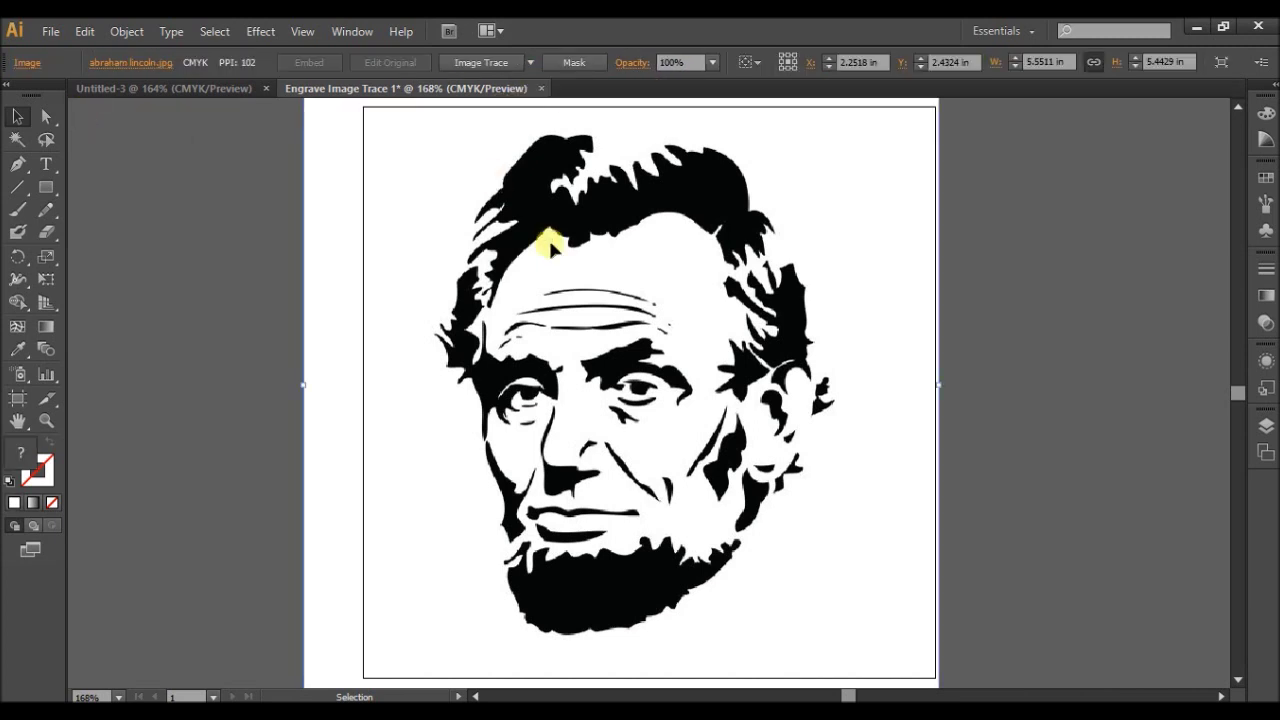
left_click(531, 62)
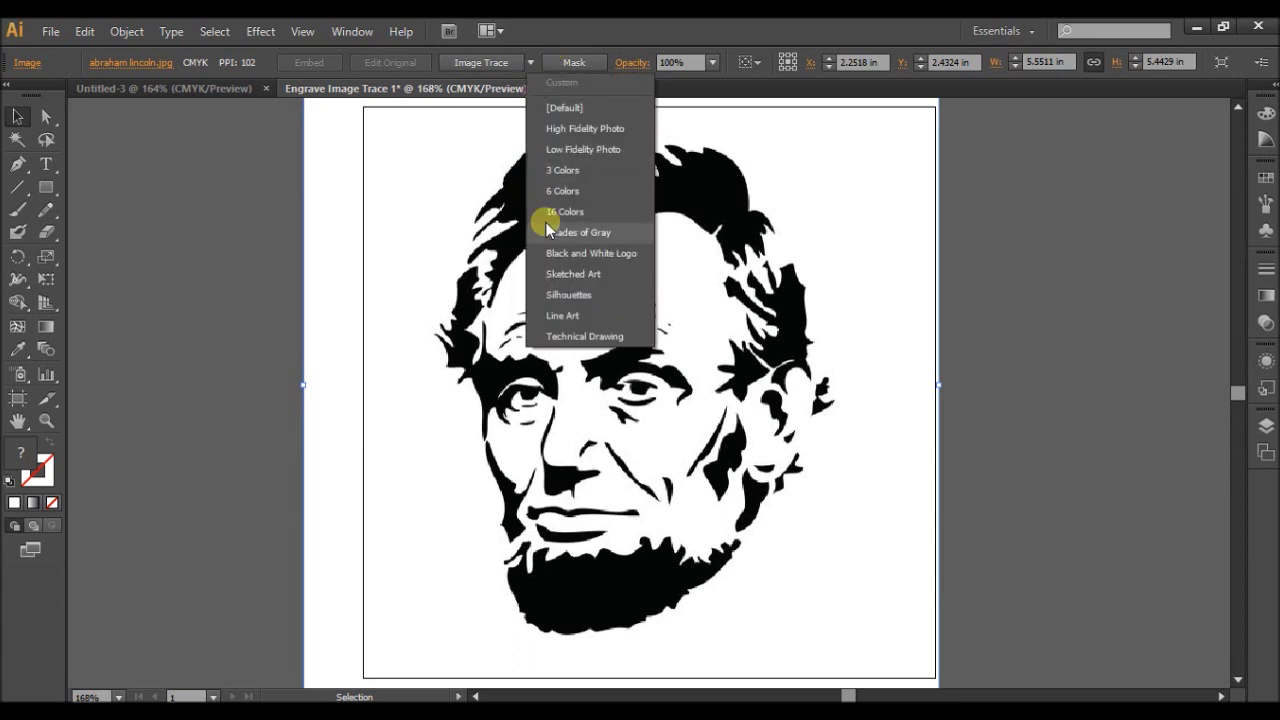
left_click(541, 253)
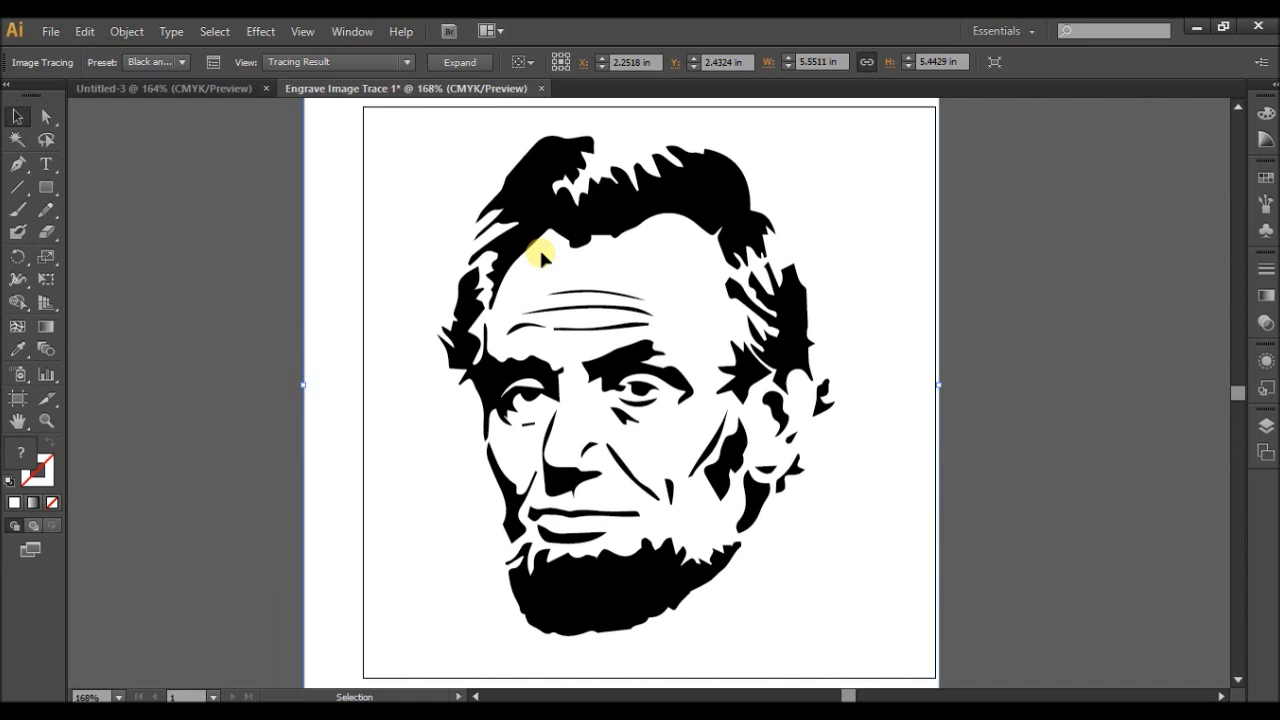
- Start Save As and browse to This PC > Pictures > Black and whites
left_click(55, 32)
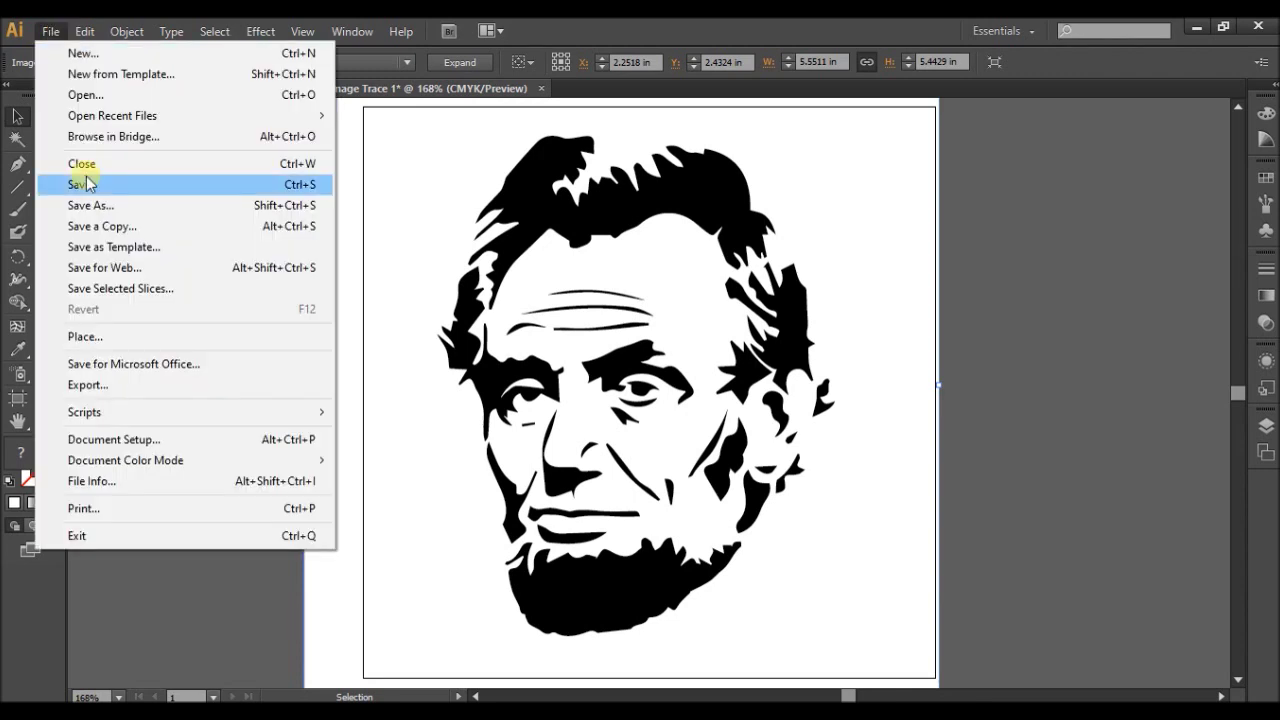
left_click(85, 208)
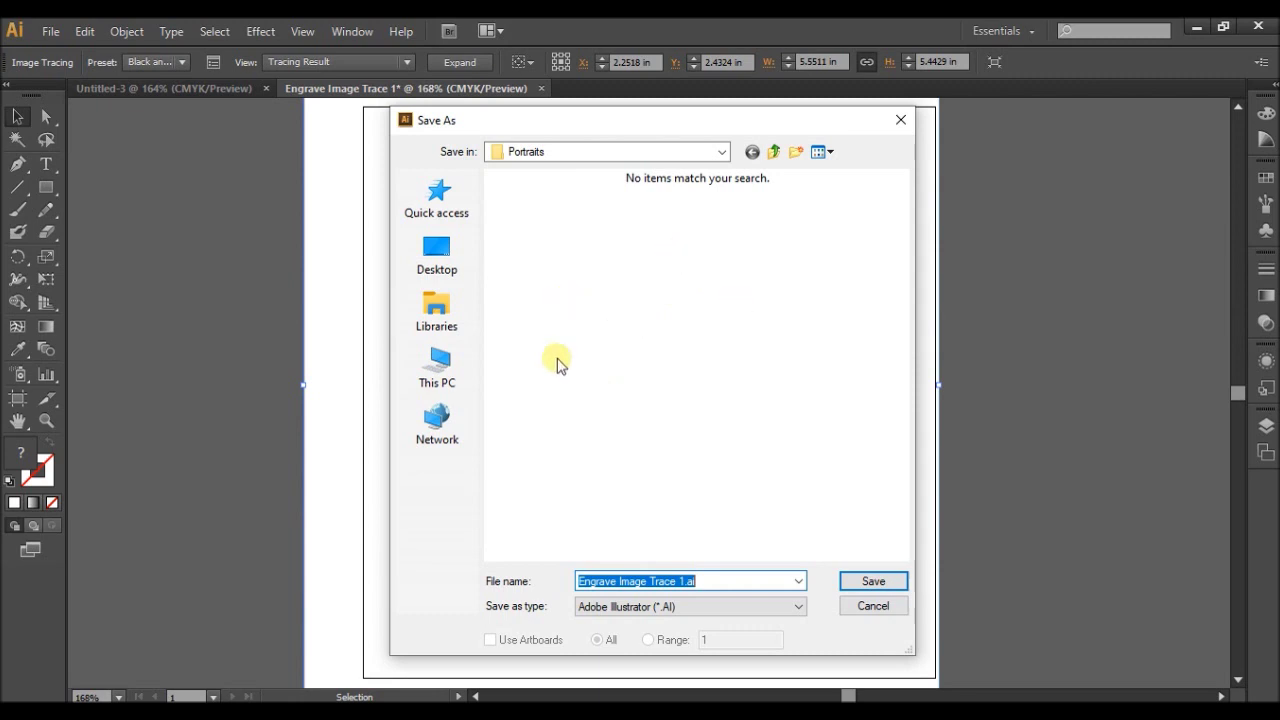
left_click(438, 377)
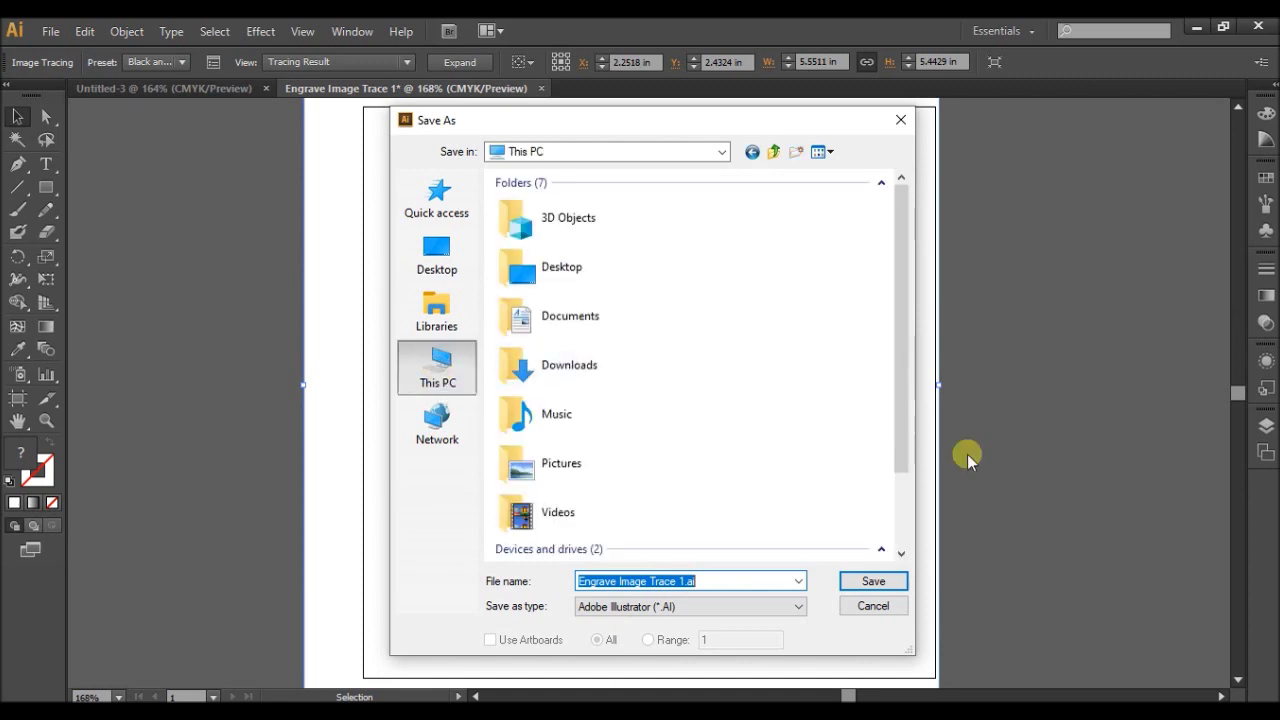
left_click_drag(903, 440, 897, 537)
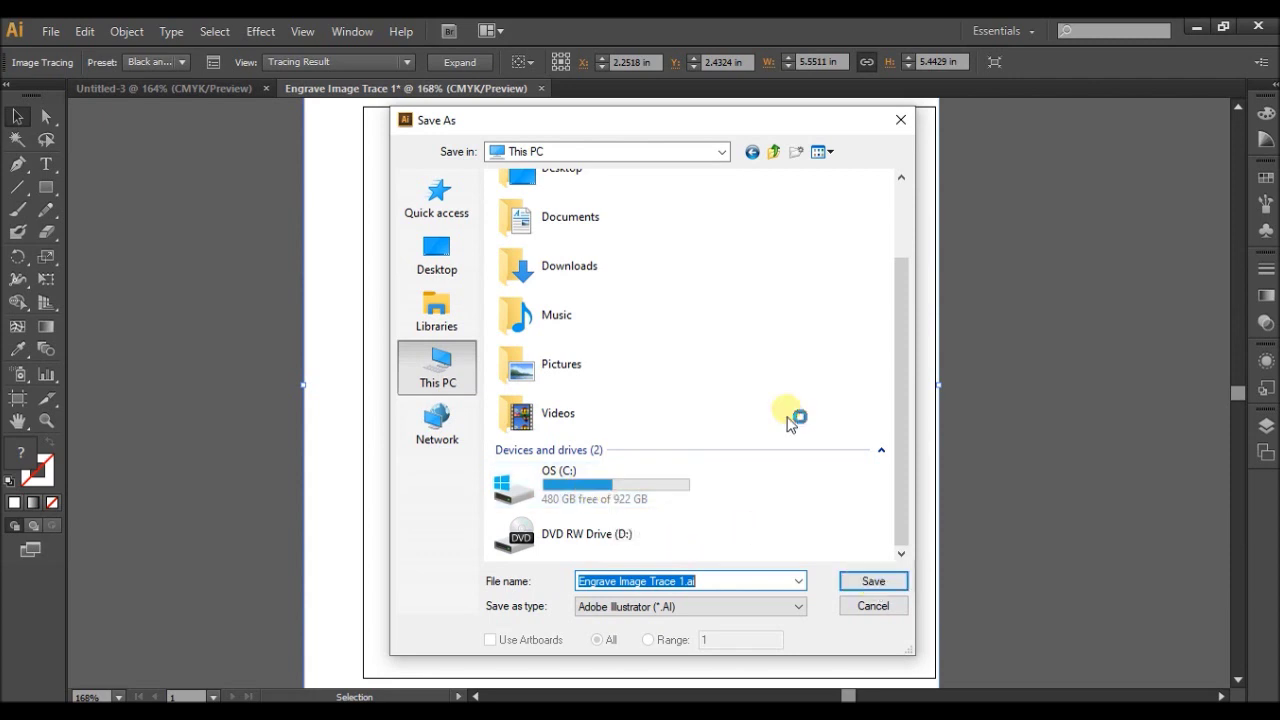
double_click(561, 366)
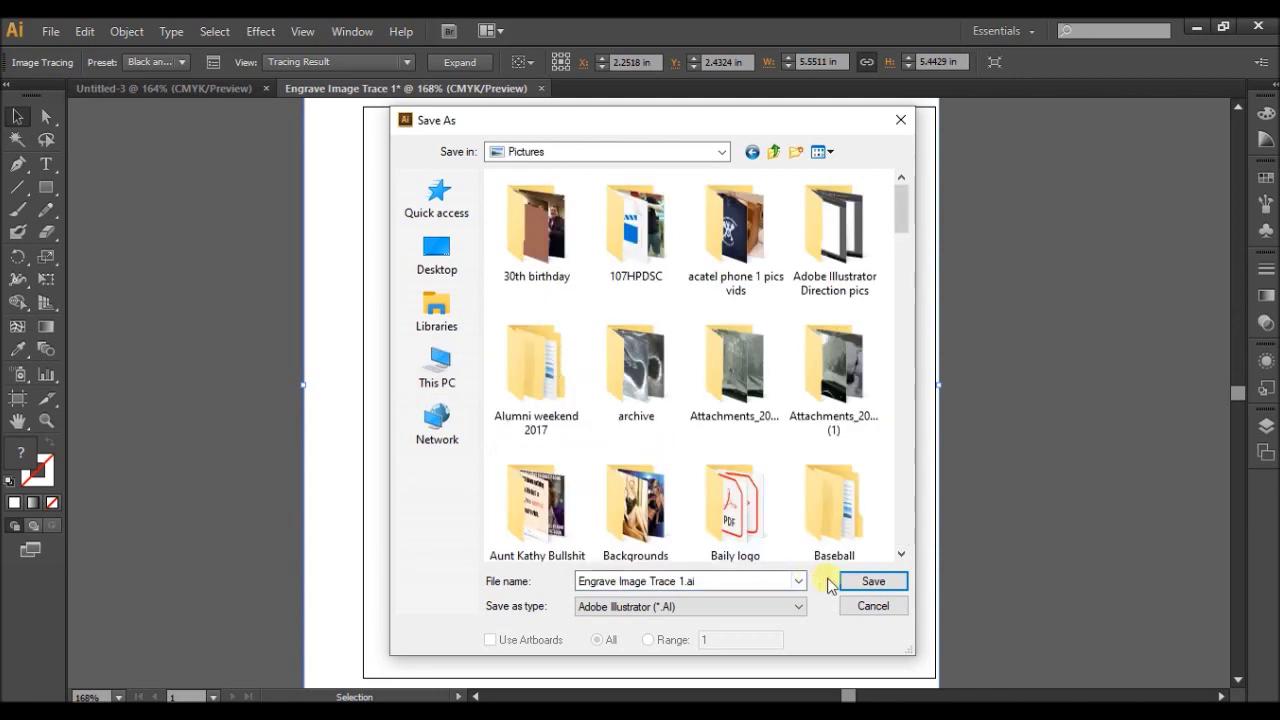
left_click(900, 557)
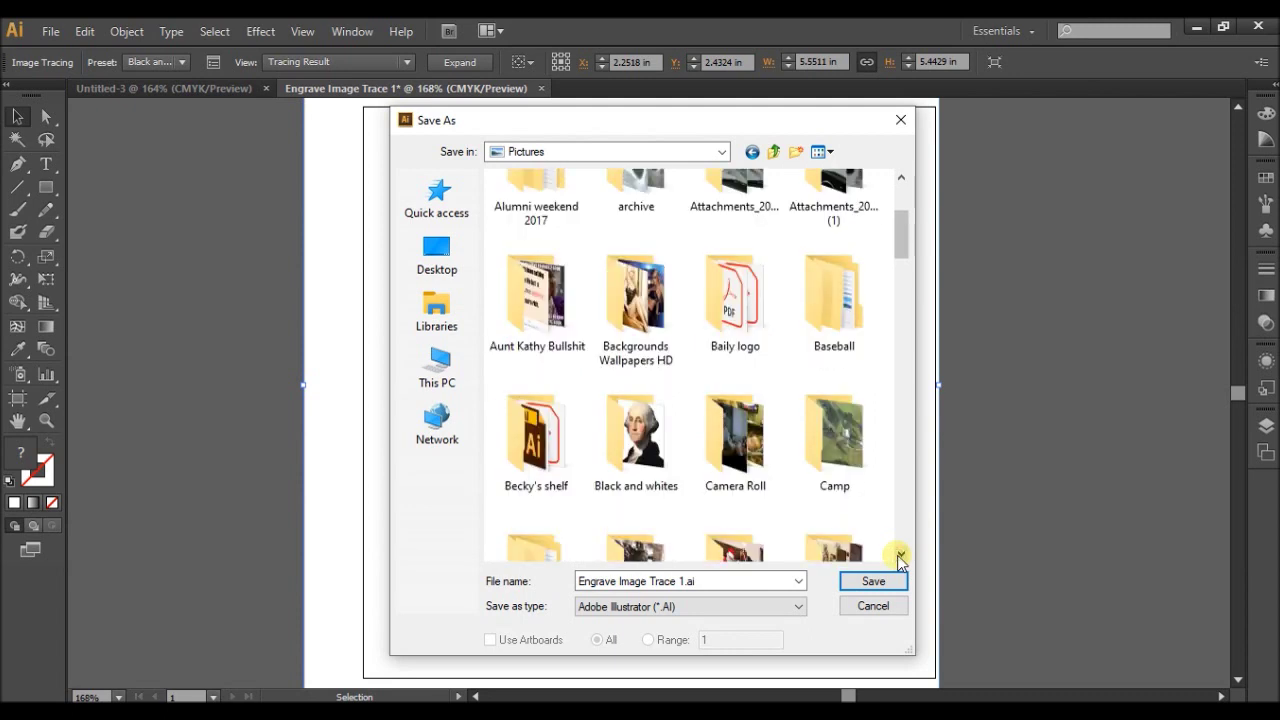
left_click(665, 457)
double_click(665, 457)
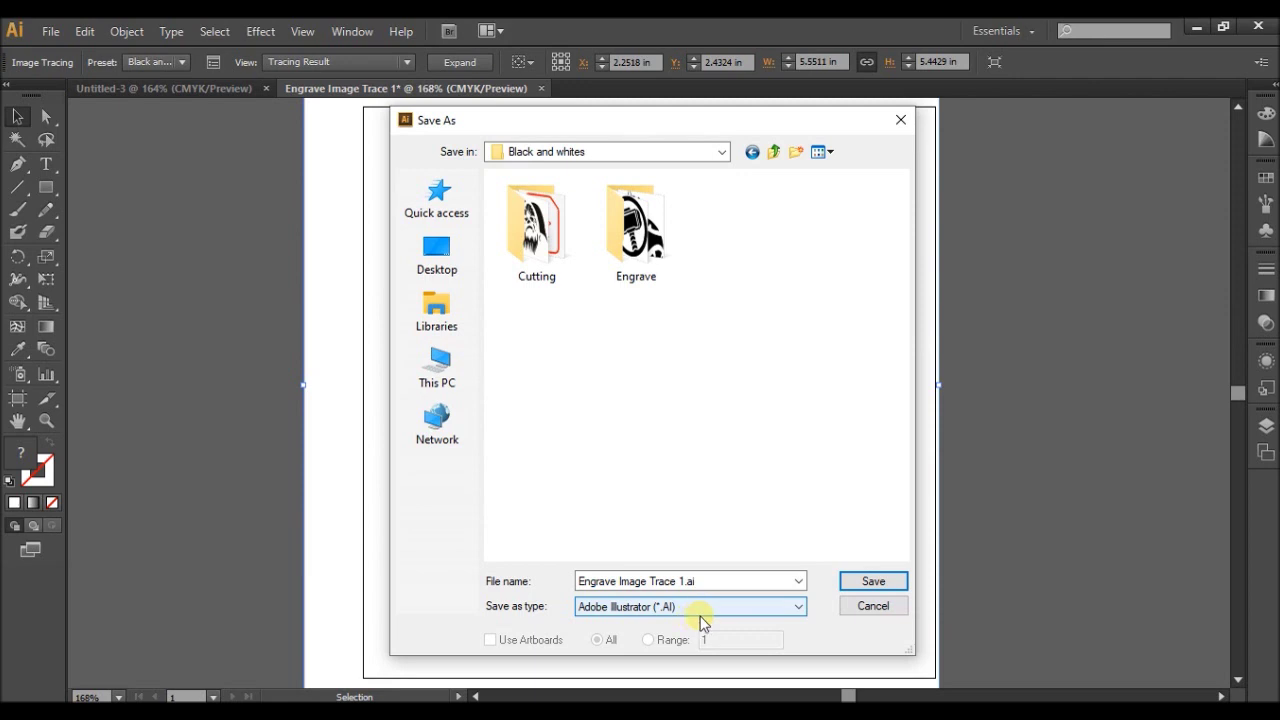
- Set the file type to Adobe PDF (*.PDF) and save as Engrave Image Trace 1.pdf
left_click(737, 612)
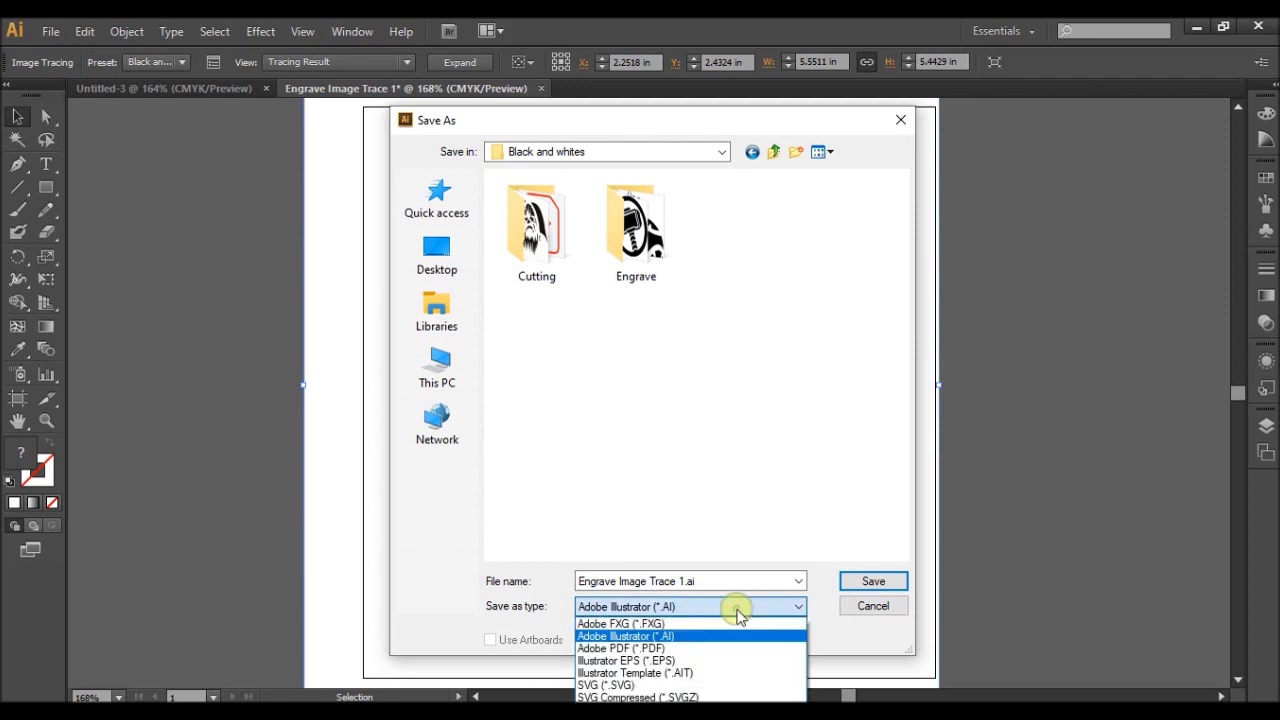
left_click(684, 648)
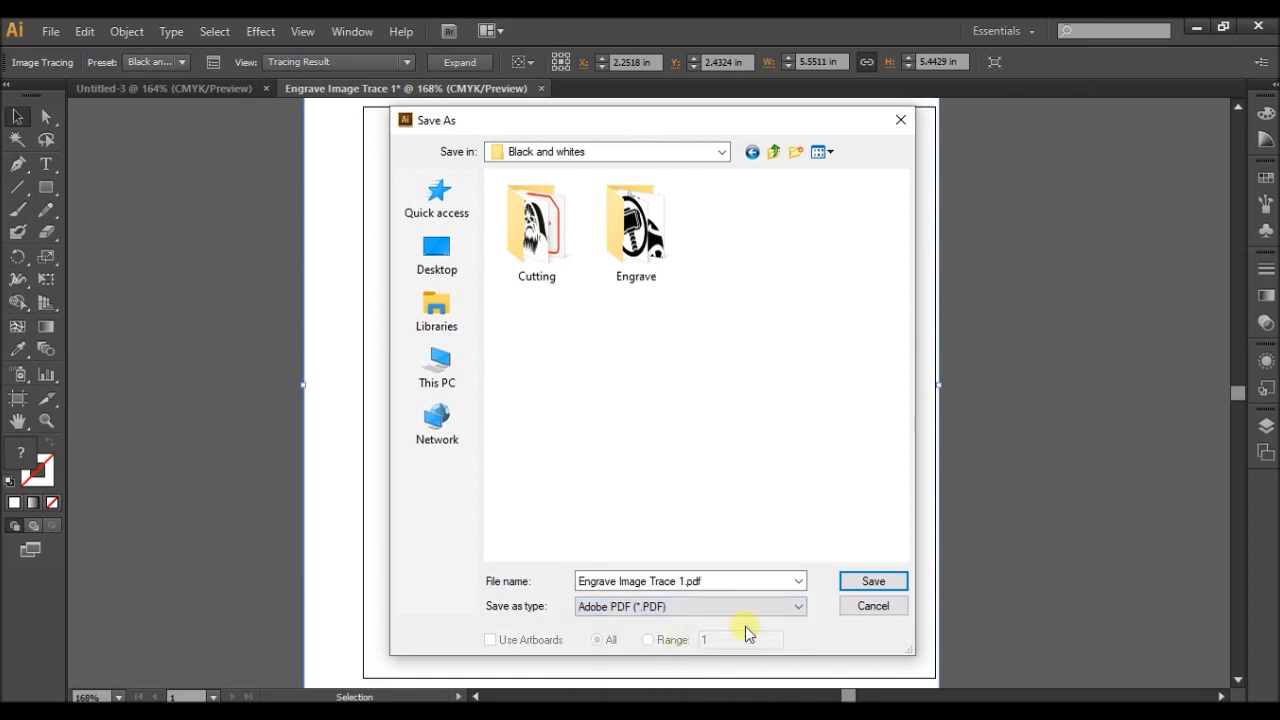
left_click(866, 584)
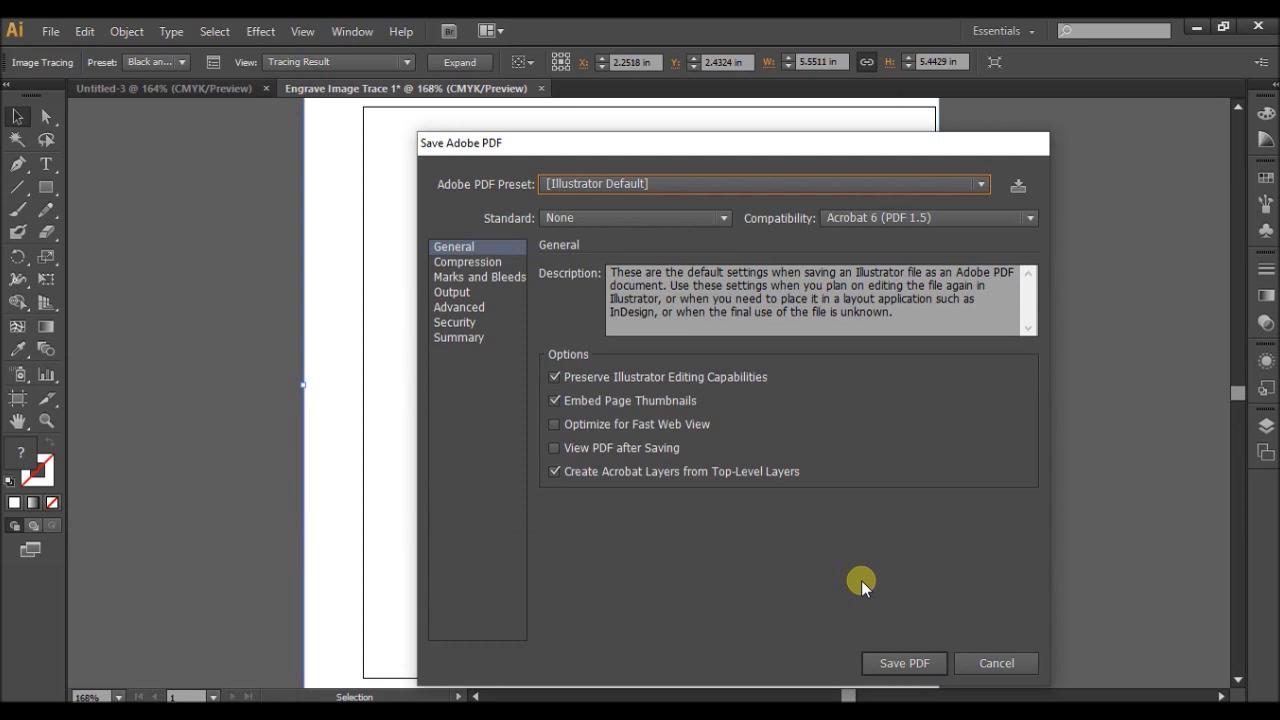
- Keep the [Illustrator Default] preset and save the PDF
left_click(897, 658)
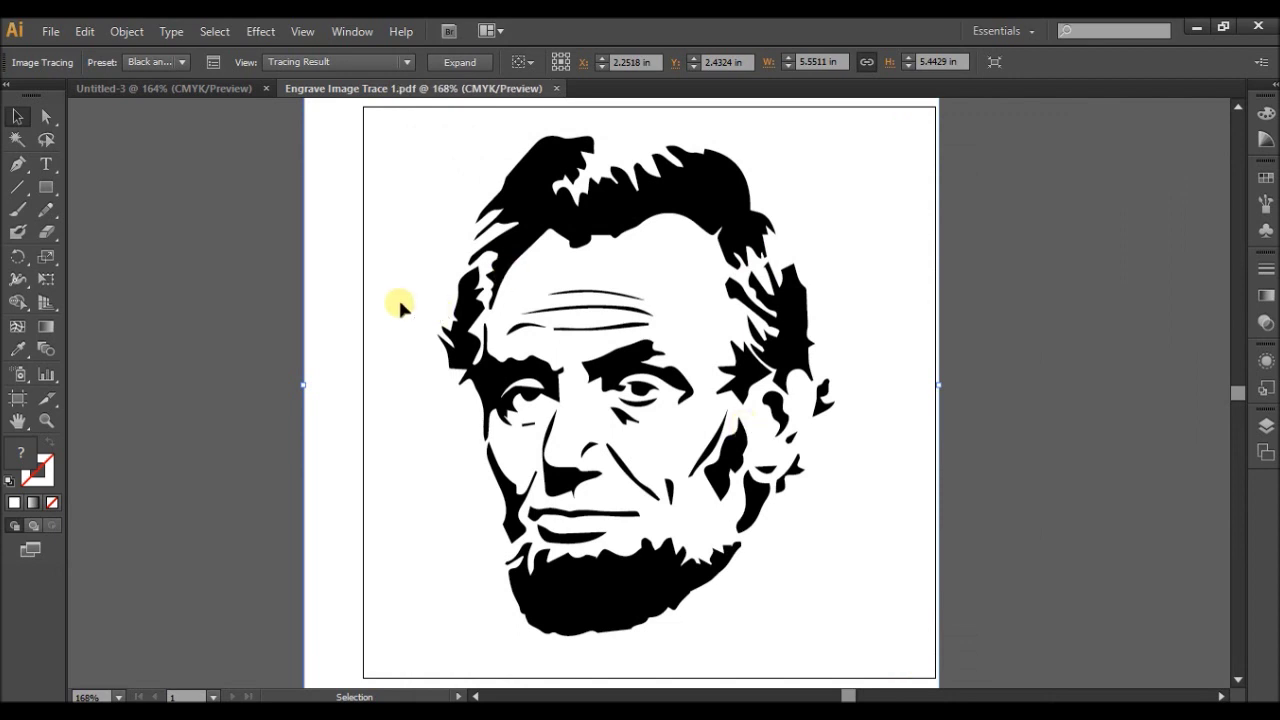
- Revert to the original Lincoln photo and retrace it with the Silhouettes Image Trace preset
key("a")
key("ctrl+z")
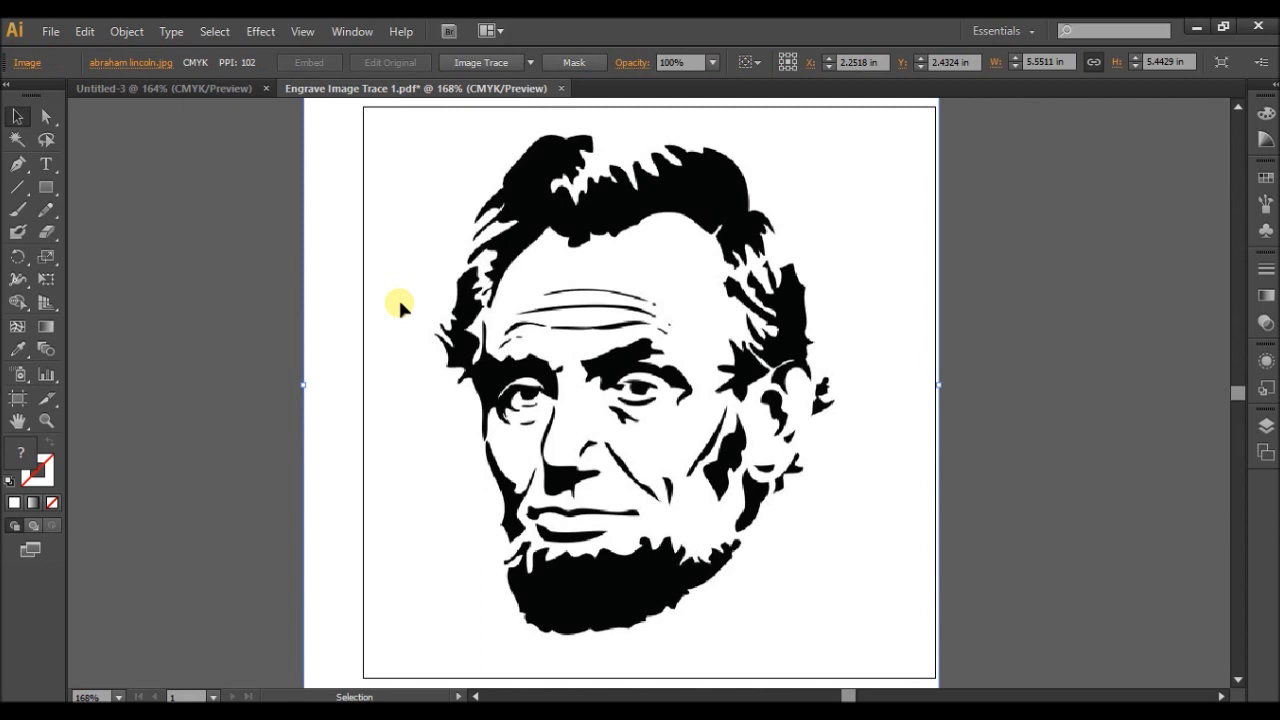
left_click(530, 63)
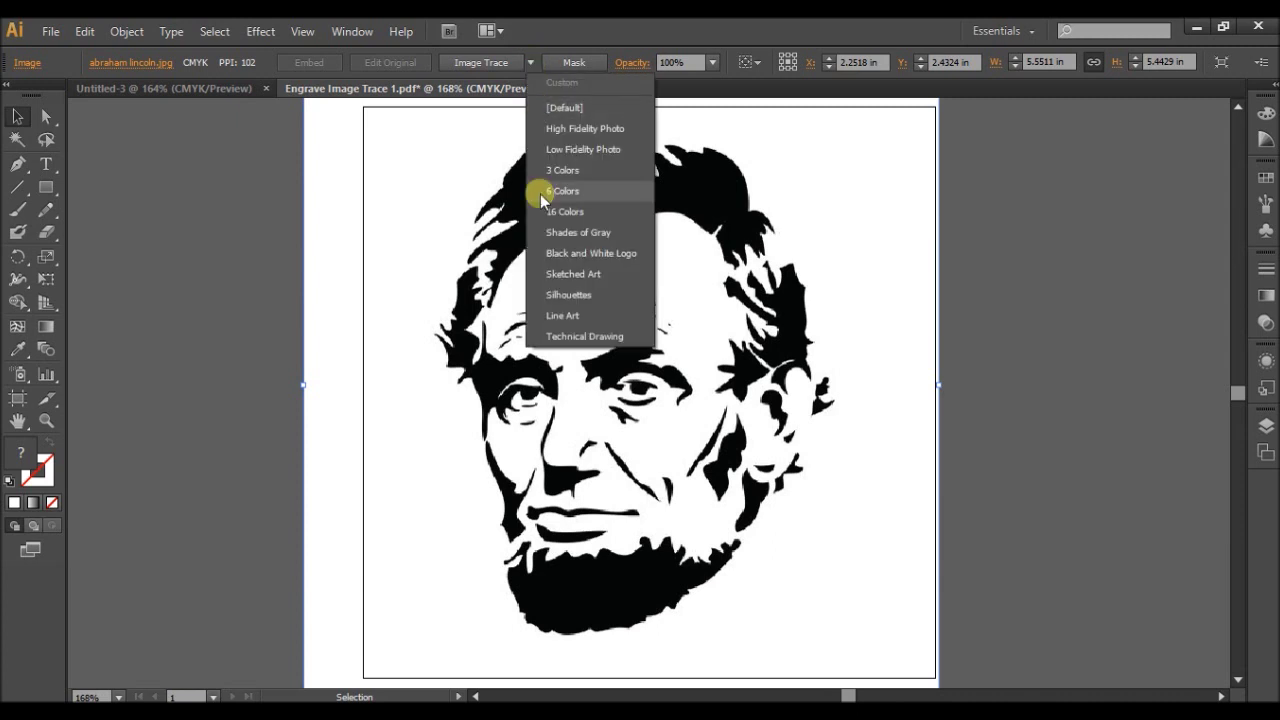
left_click(550, 294)
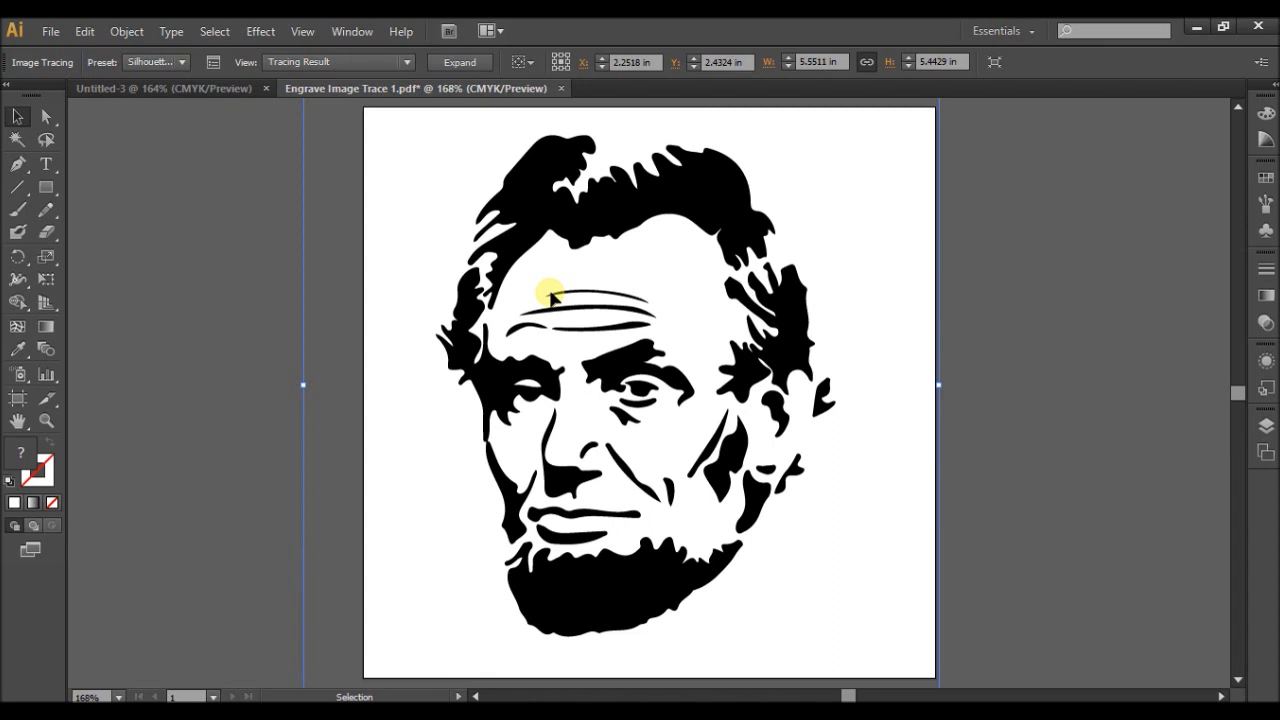
left_click(55, 35)
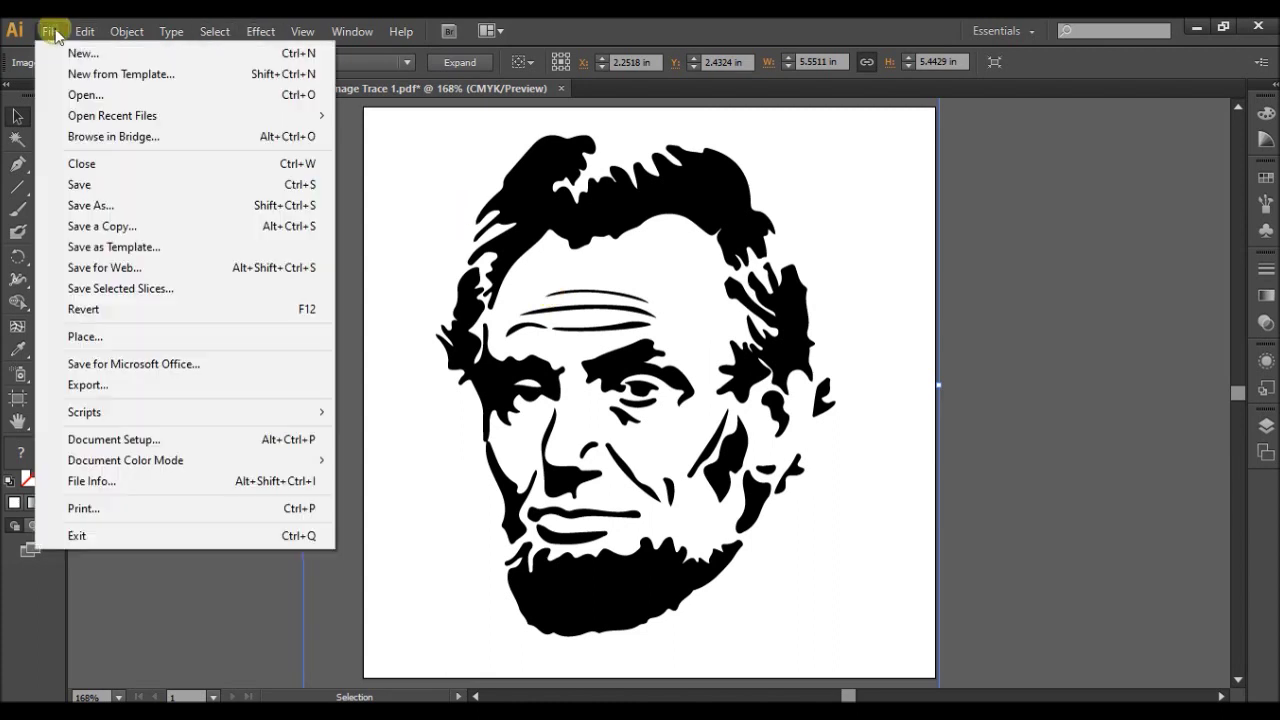
- Save a copy named Engrave Image Trace 2.pdf with the default PDF settings
left_click(48, 205)
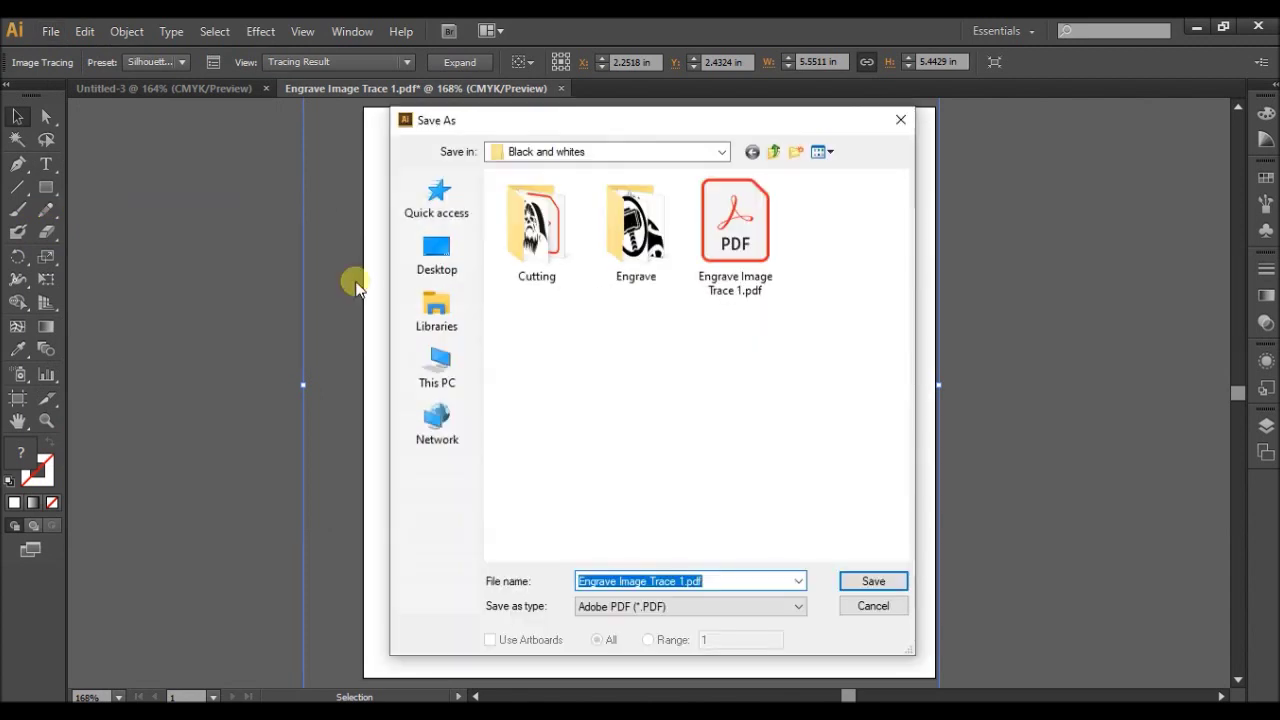
left_click(691, 589)
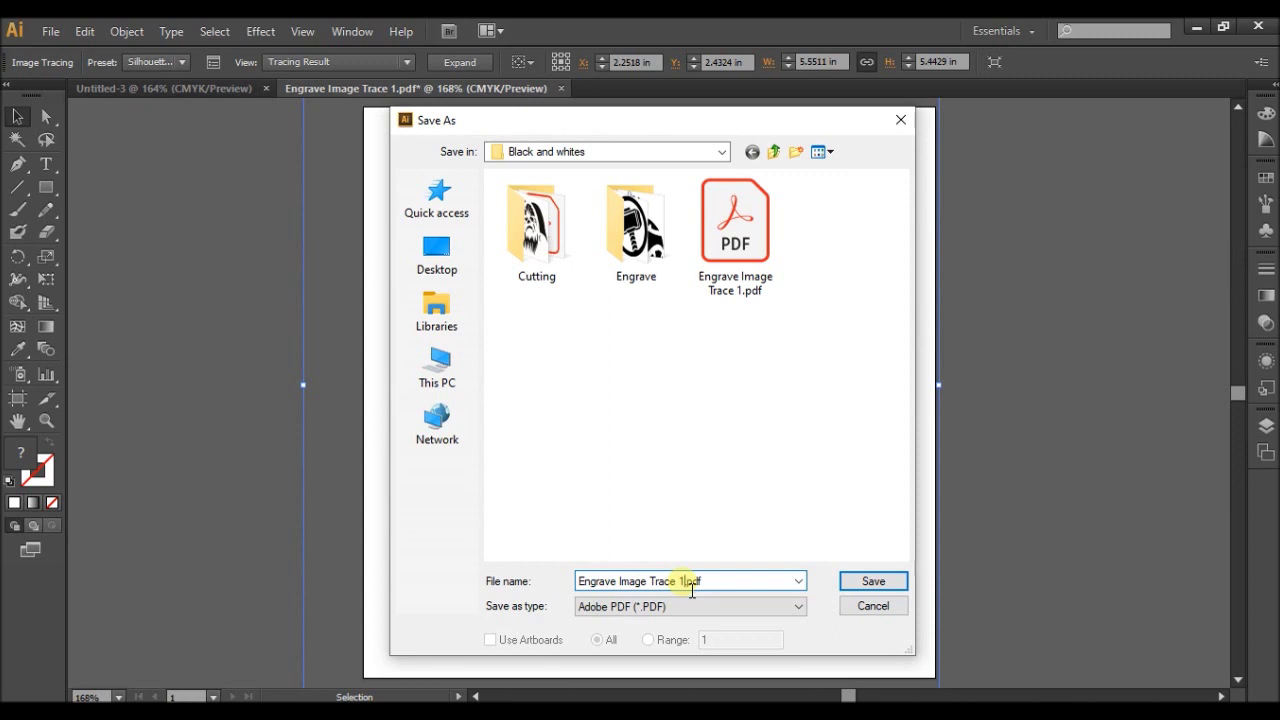
key("BackSpace")
type("2")
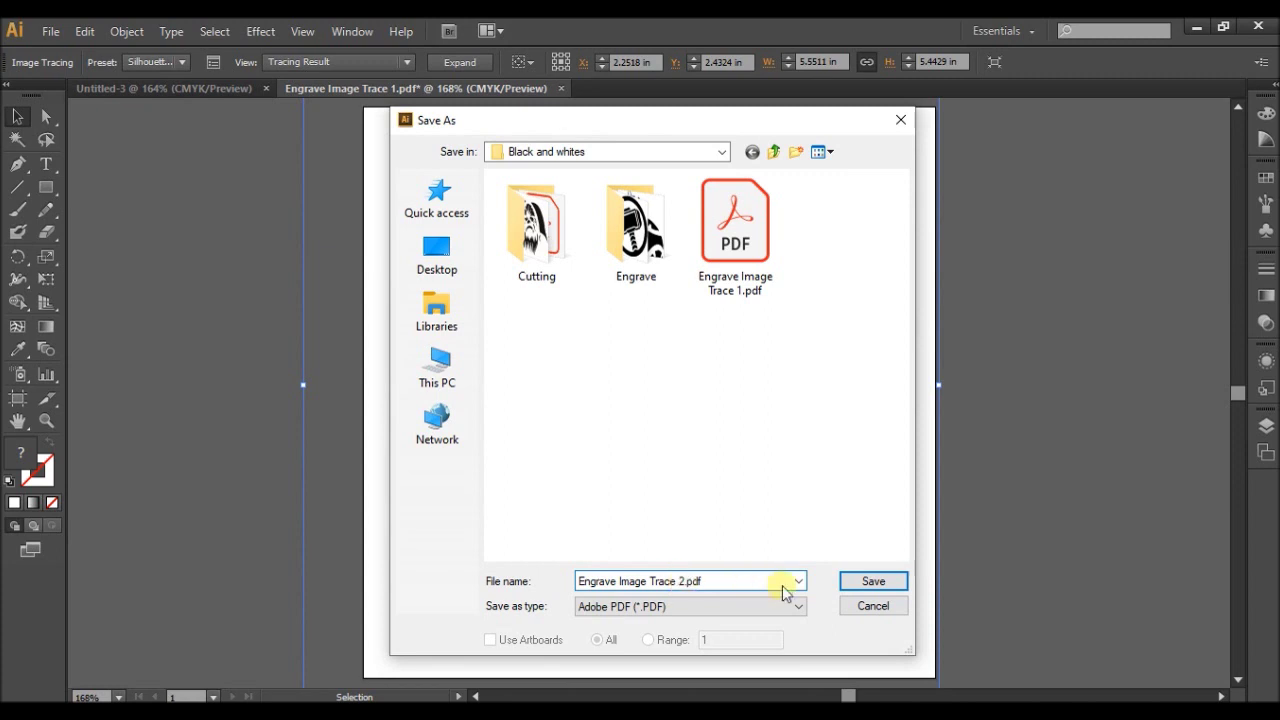
left_click(855, 582)
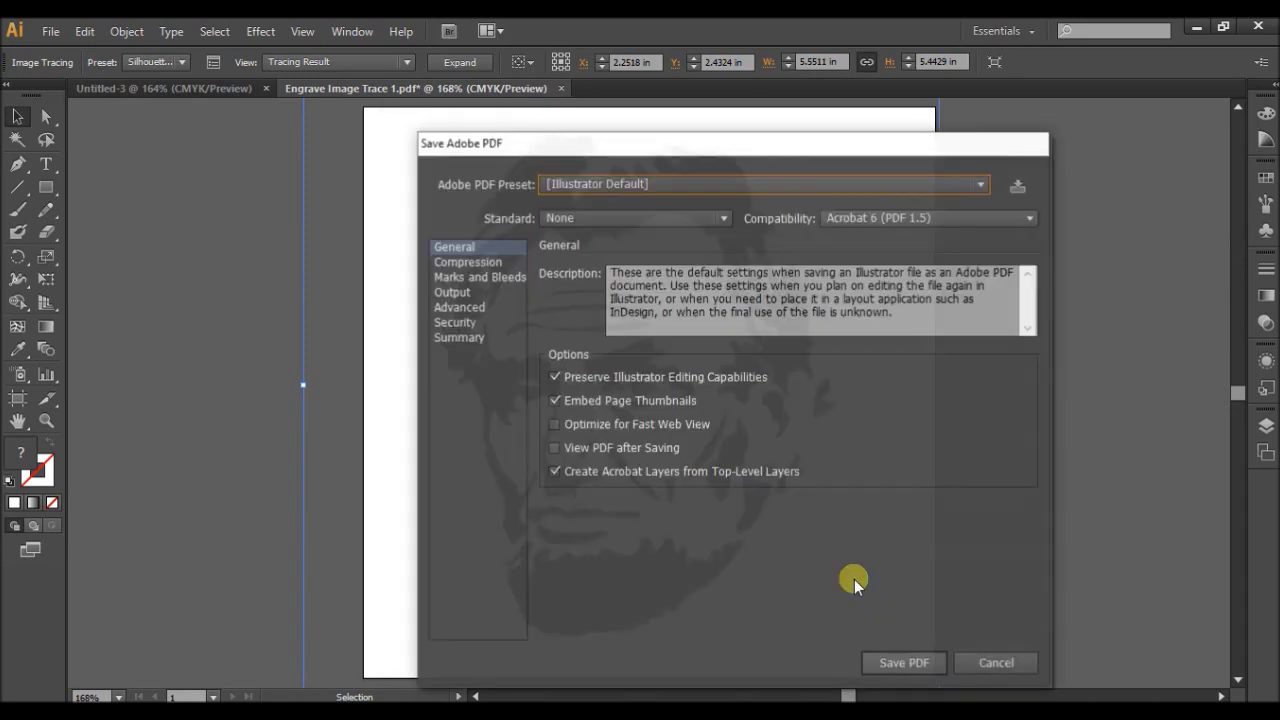
left_click(890, 658)
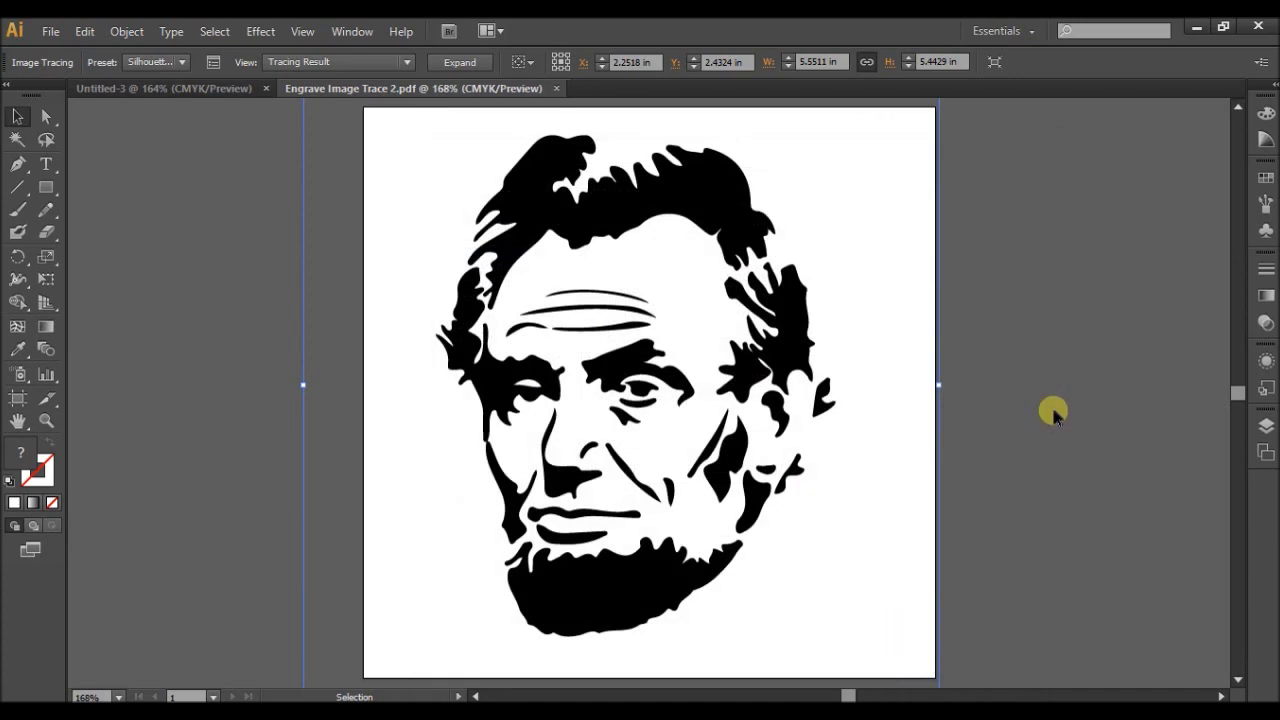